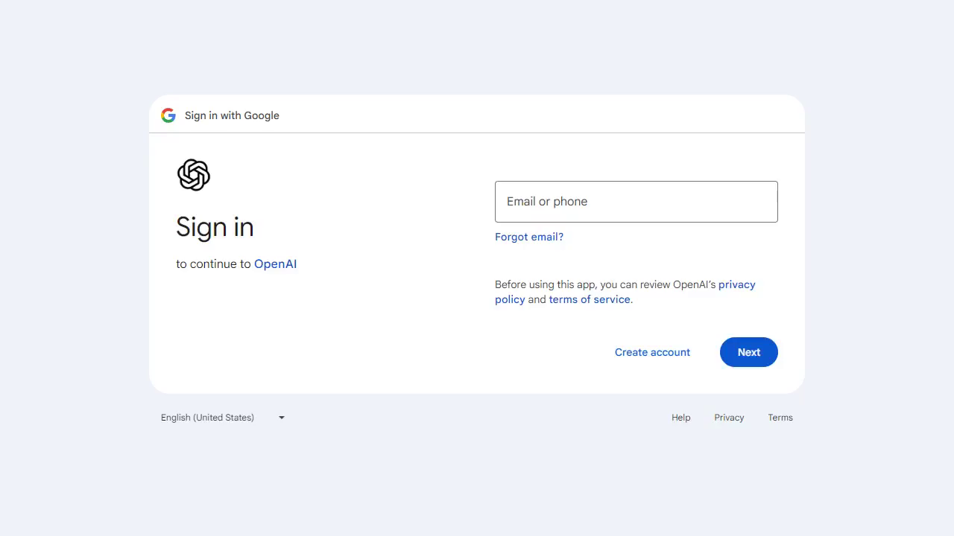
Switch to ChatGPT in Chrome and begin a new prompt with "Today, I want to colorize a photo."
left_click(910, 405)
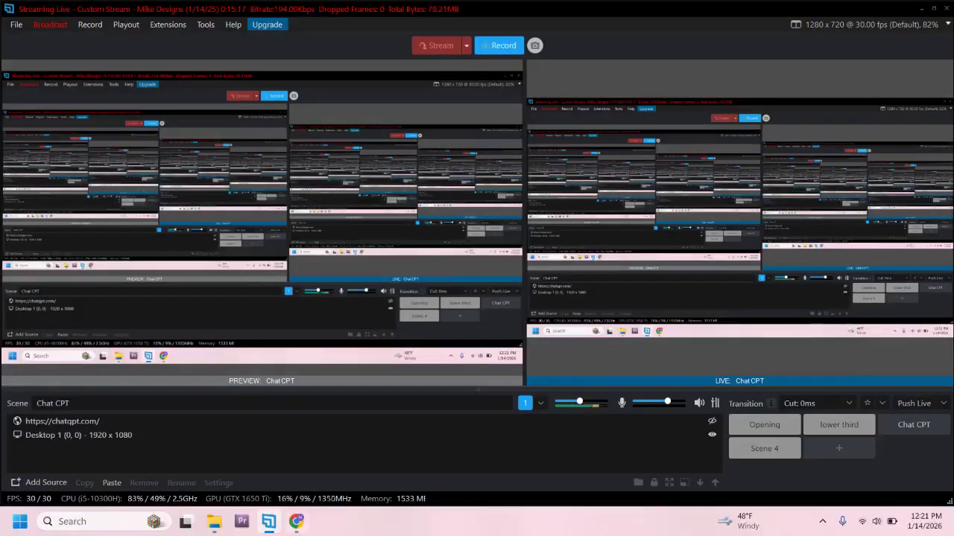
left_click(298, 526)
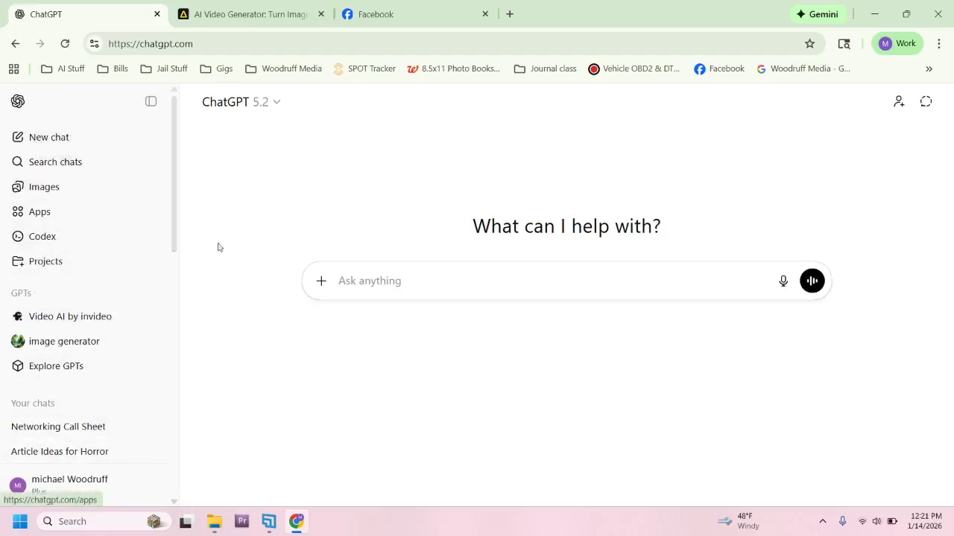
left_click(370, 281)
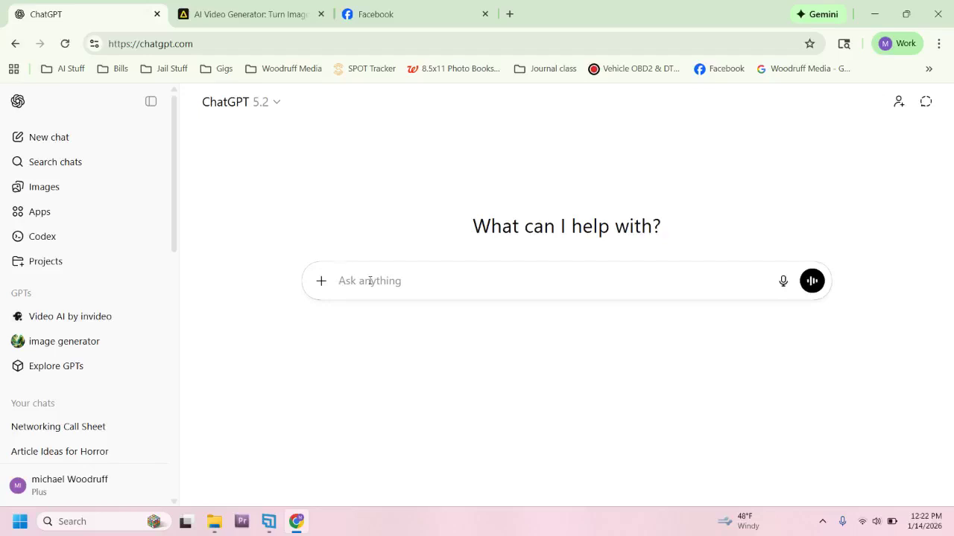
type("Today")
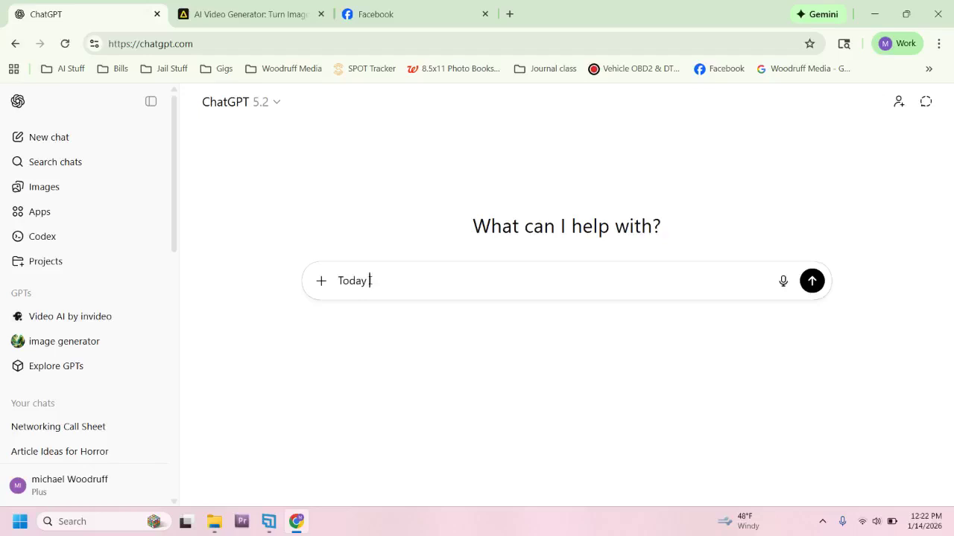
type(", I want to colorize a photo")
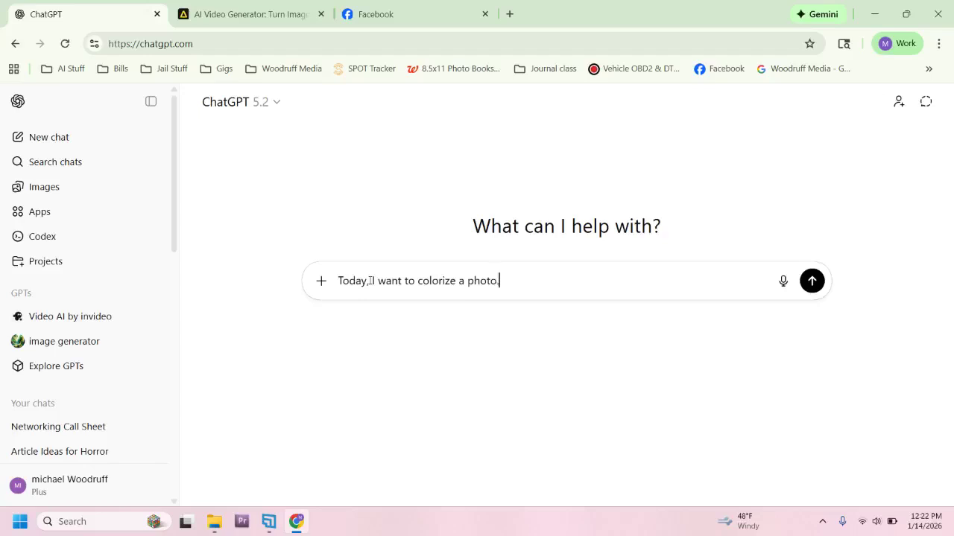
Complete the prompt with "For this thread I want to act like I'm using your help for the first time. Does this make sense?" and send it
type(". For this threah")
key("BackSpace")
type("d I want to ")
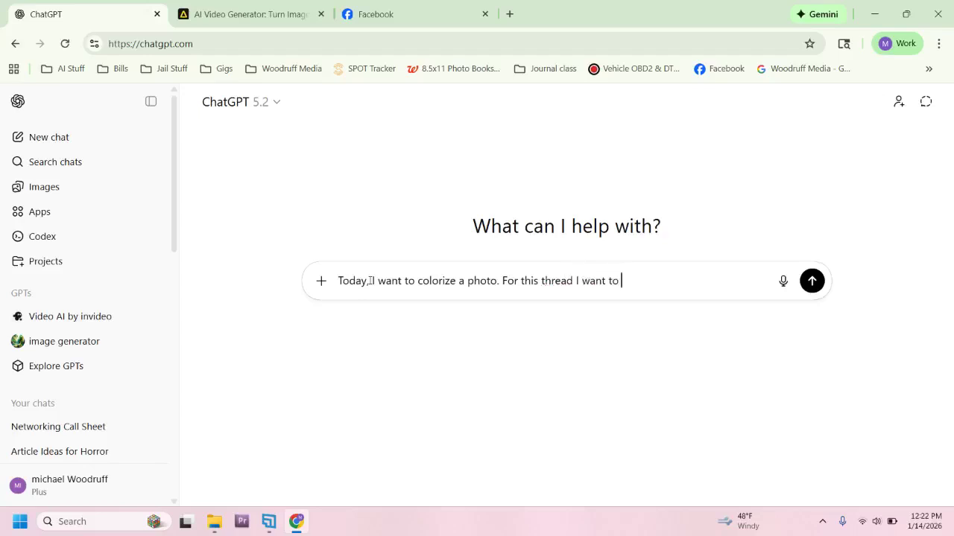
type("act like I'm using it f")
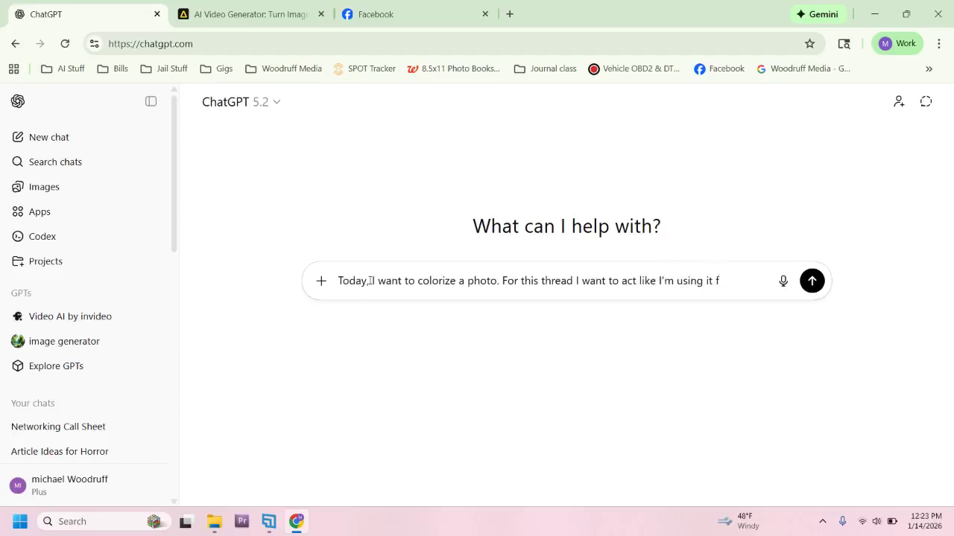
key("BackSpace")
key("BackSpace")
key("BackSpace")
key("BackSpace")
type("your help for the ")
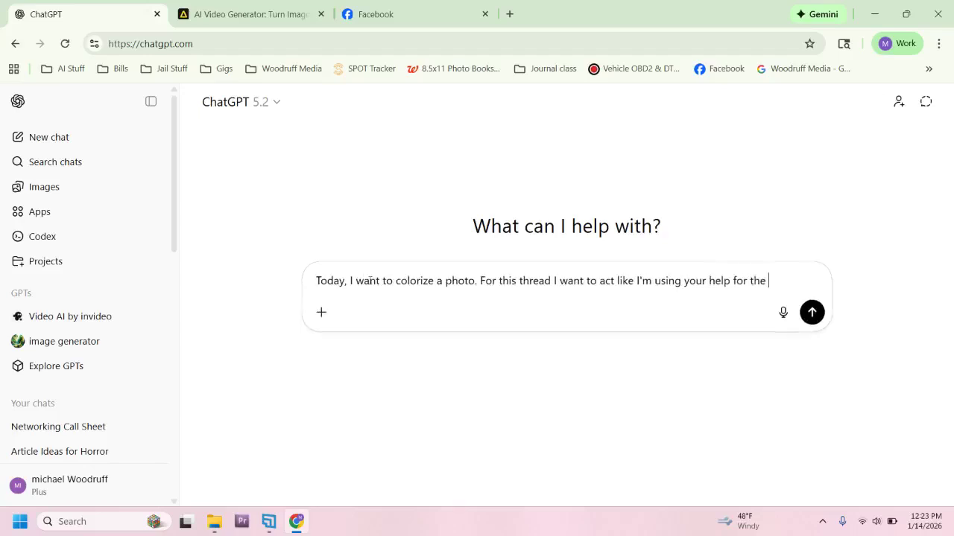
type("first time. Doe")
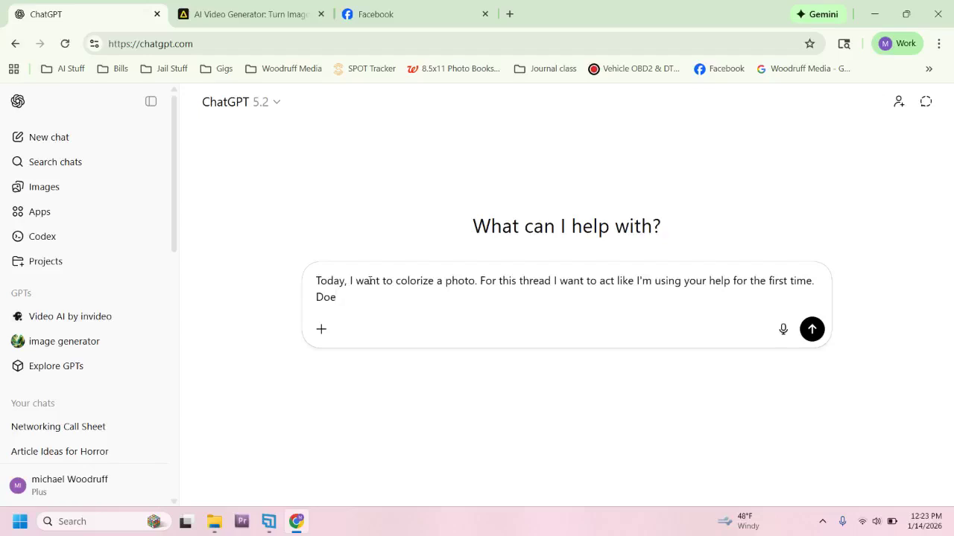
type("s this make sense?")
left_click(812, 328)
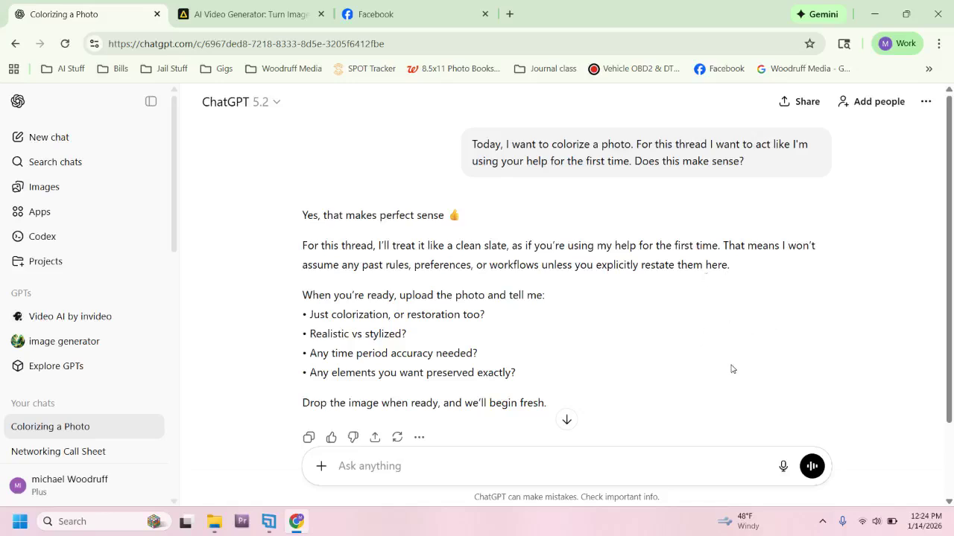
Start adding a photo to the chat and browse to the Van Buren Photos folder on the Desktop
scroll(732, 368, "down", 1)
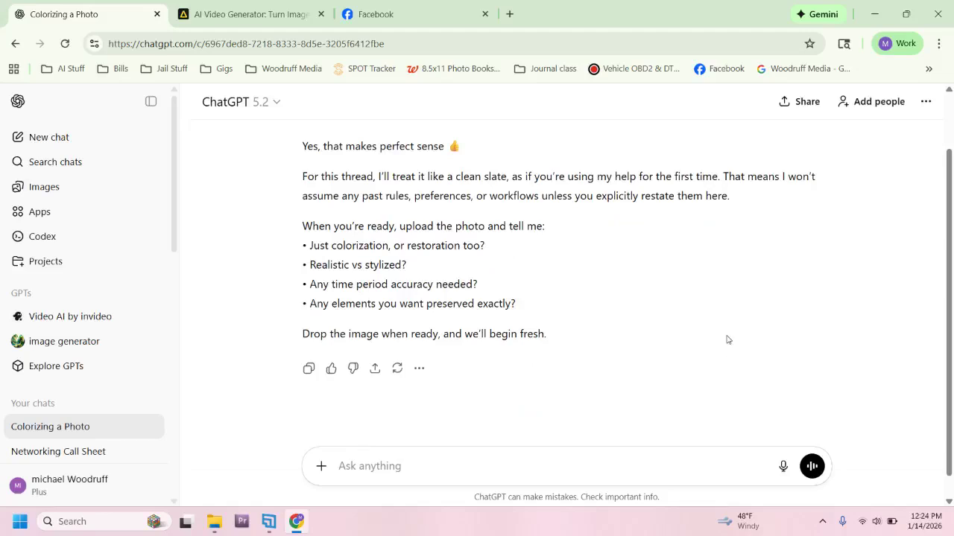
left_click(322, 467)
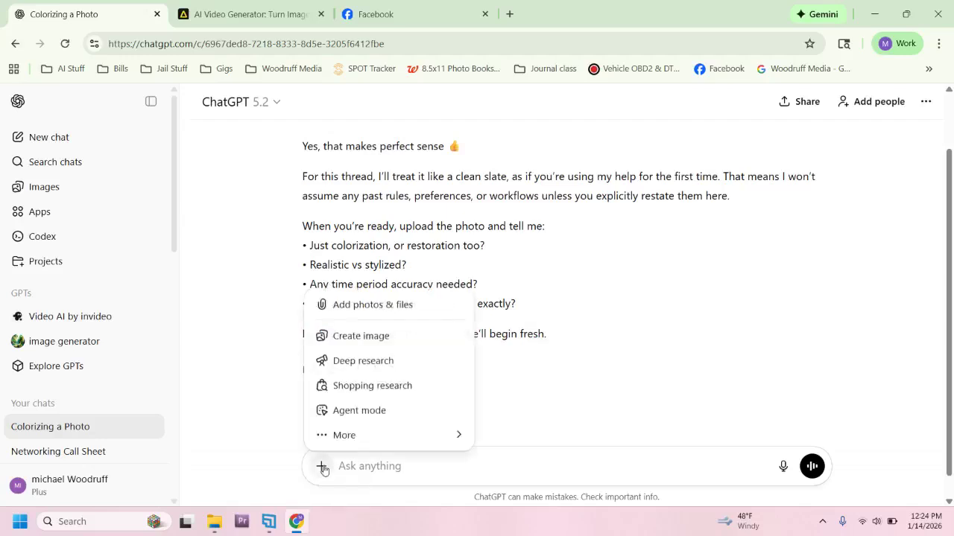
left_click(387, 307)
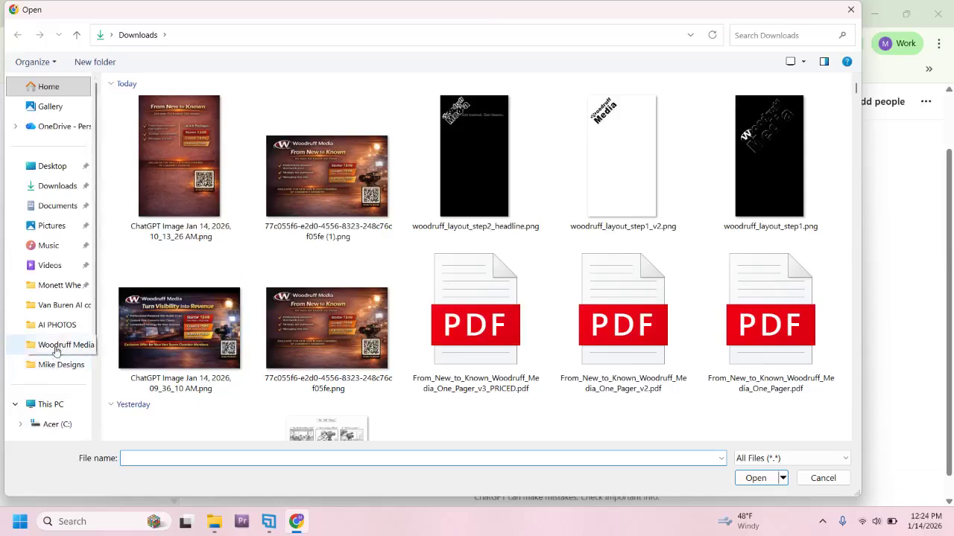
left_click(53, 305)
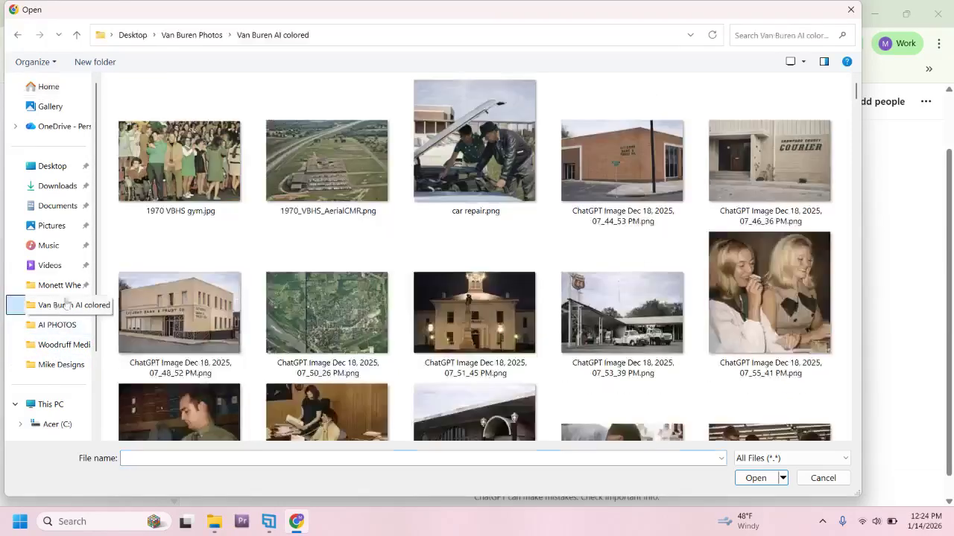
left_click(214, 36)
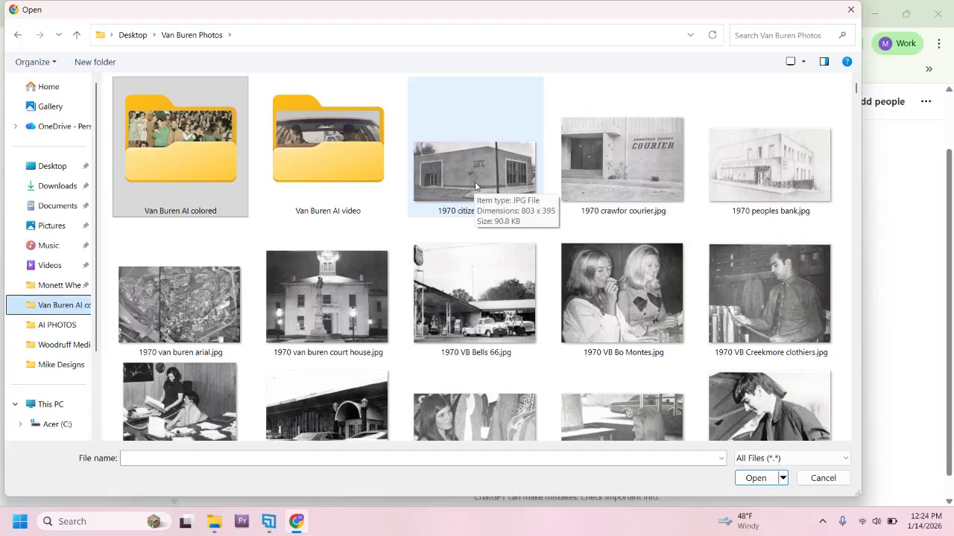
Find and select the photo 1970 VBHS rock and roll.jpg in the Van Buren Photos folder
scroll(475, 185, "down", 1)
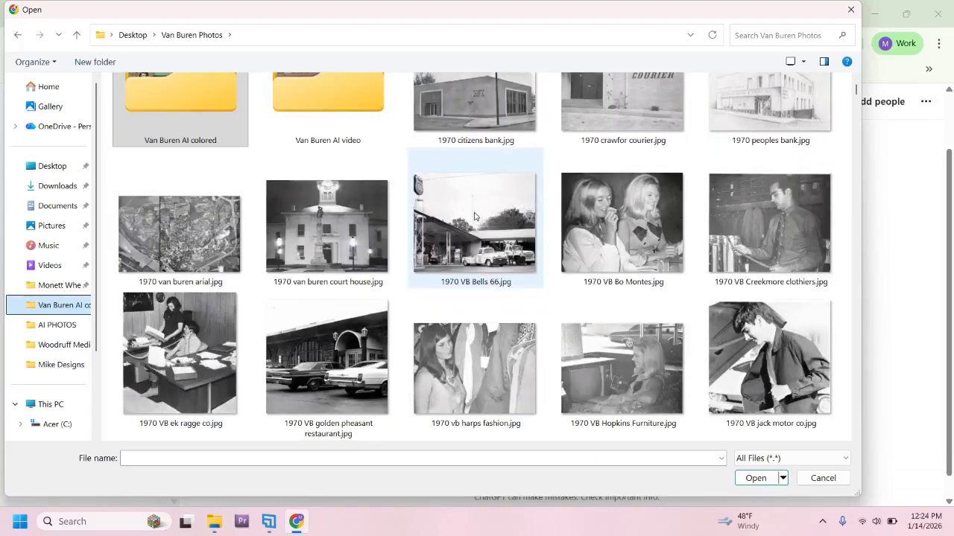
scroll(474, 223, "down", 2)
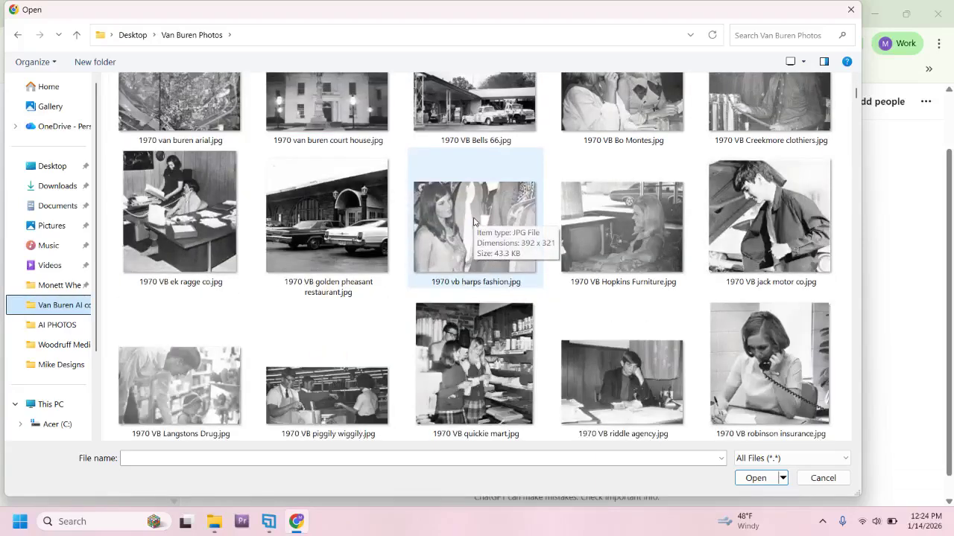
scroll(475, 223, "down", 2)
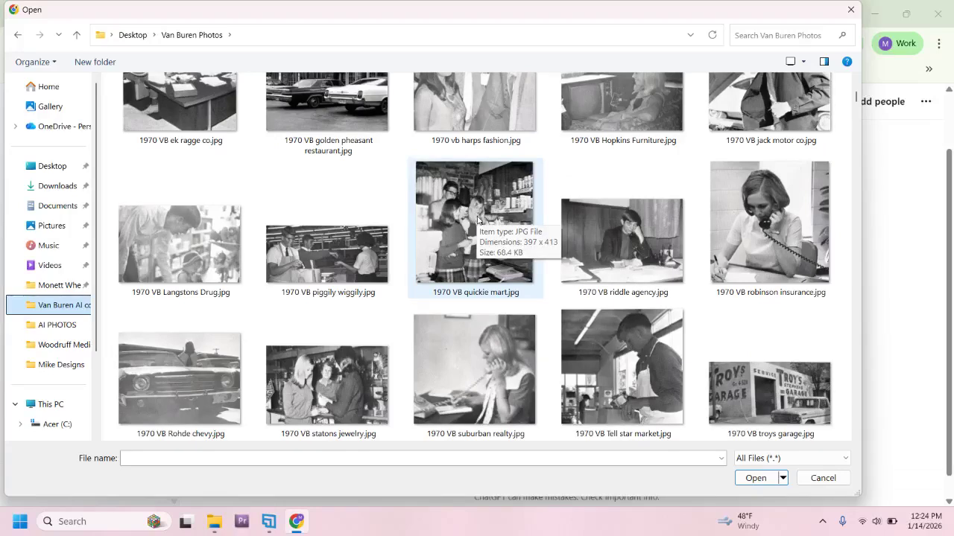
scroll(484, 214, "down", 2)
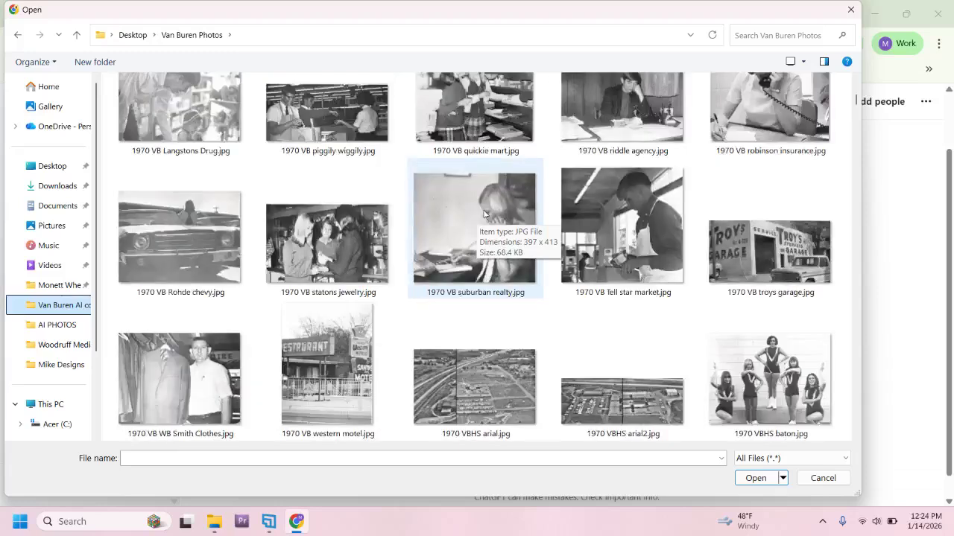
scroll(484, 214, "down", 2)
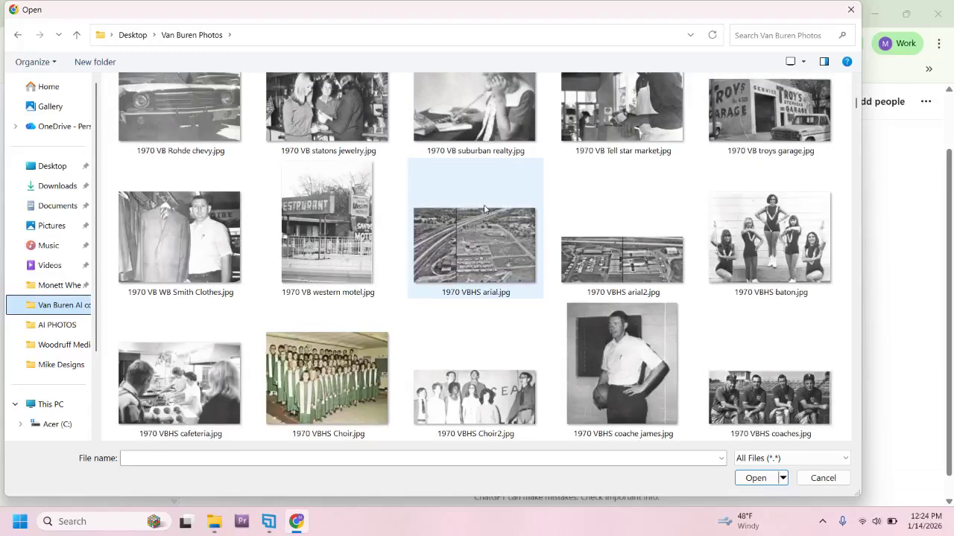
scroll(483, 210, "down", 2)
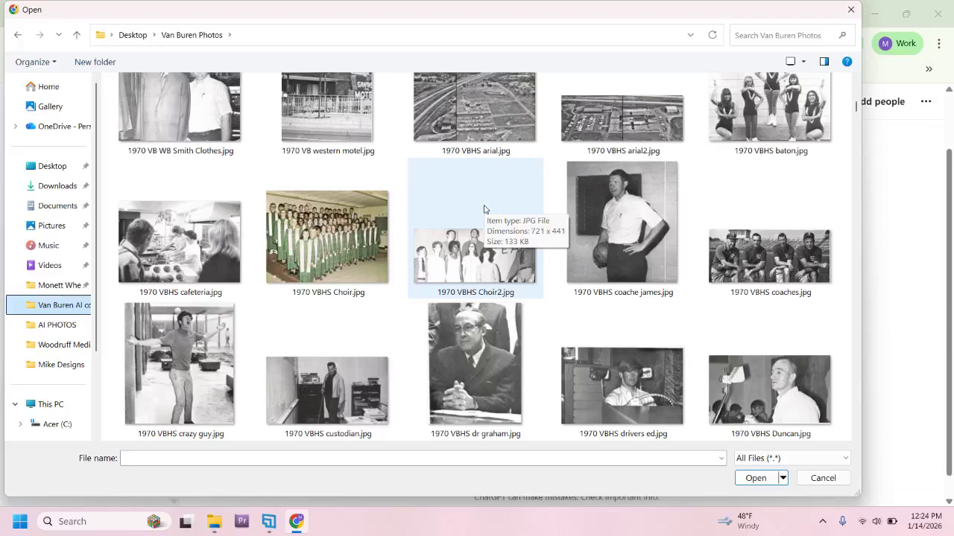
scroll(483, 209, "down", 2)
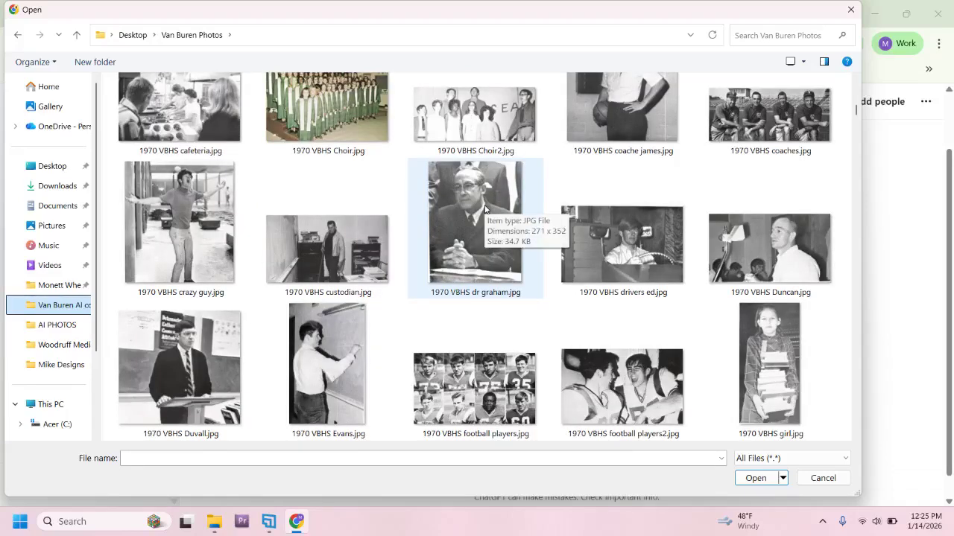
scroll(484, 208, "down", 2)
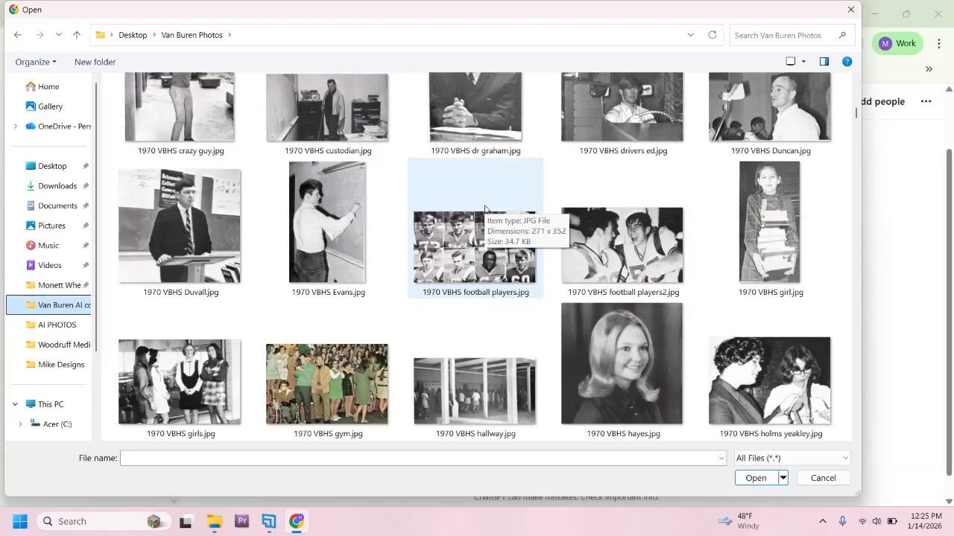
scroll(485, 208, "down", 2)
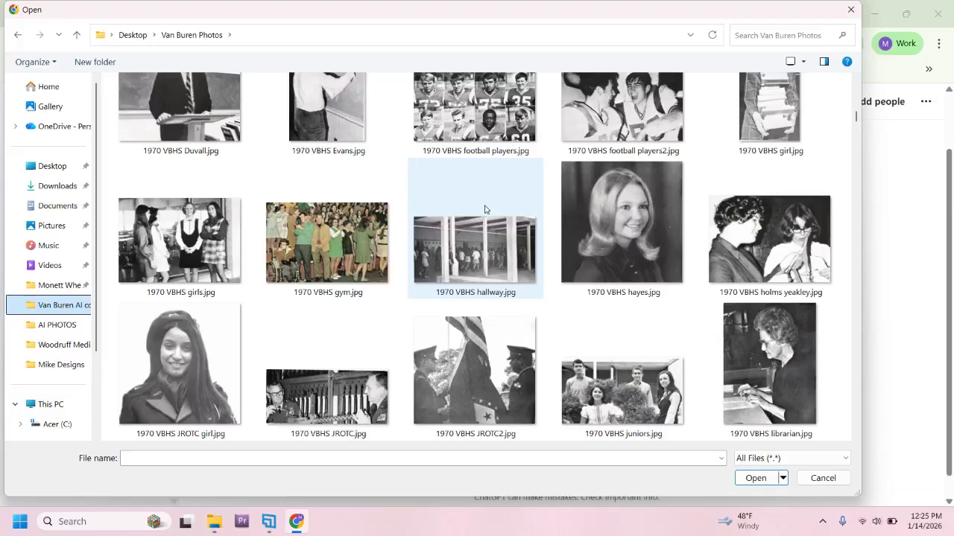
scroll(484, 209, "down", 2)
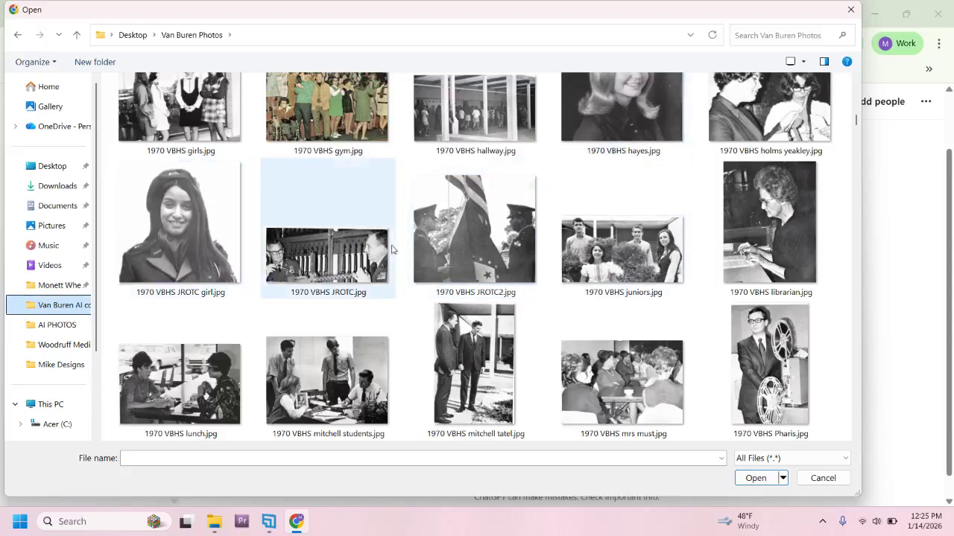
scroll(485, 250, "down", 3)
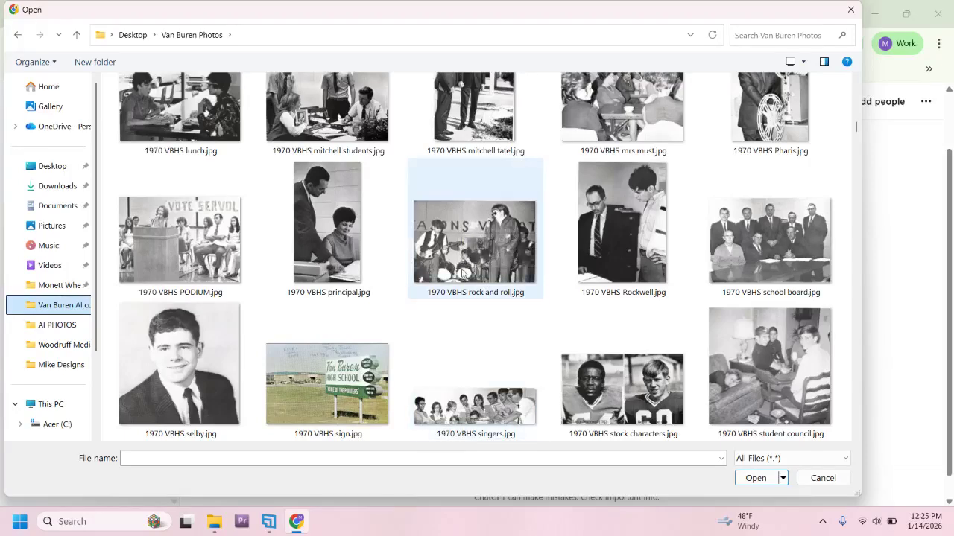
left_click(466, 257)
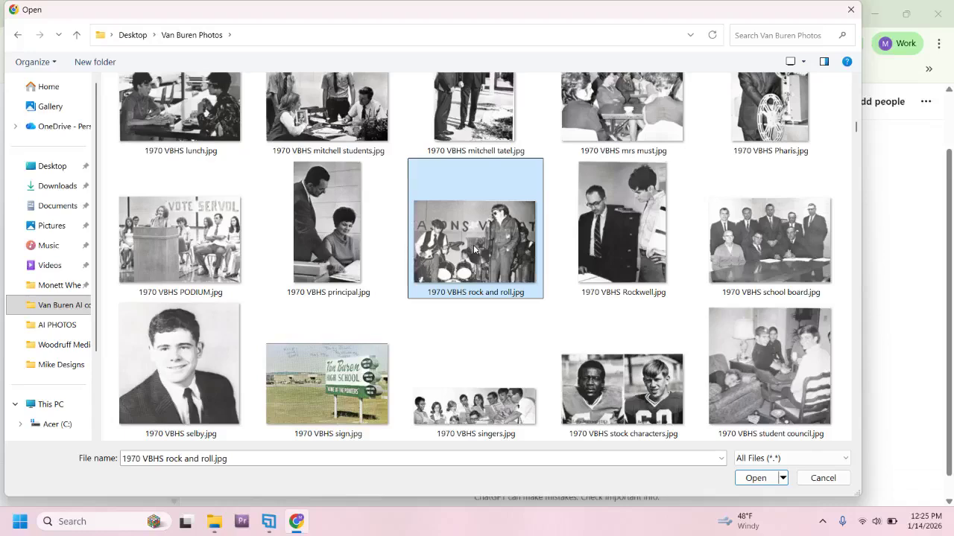
Open the selected photo in Microsoft Office Picture Manager, examine it at 200% zoom, and close the viewer
right_click(479, 229)
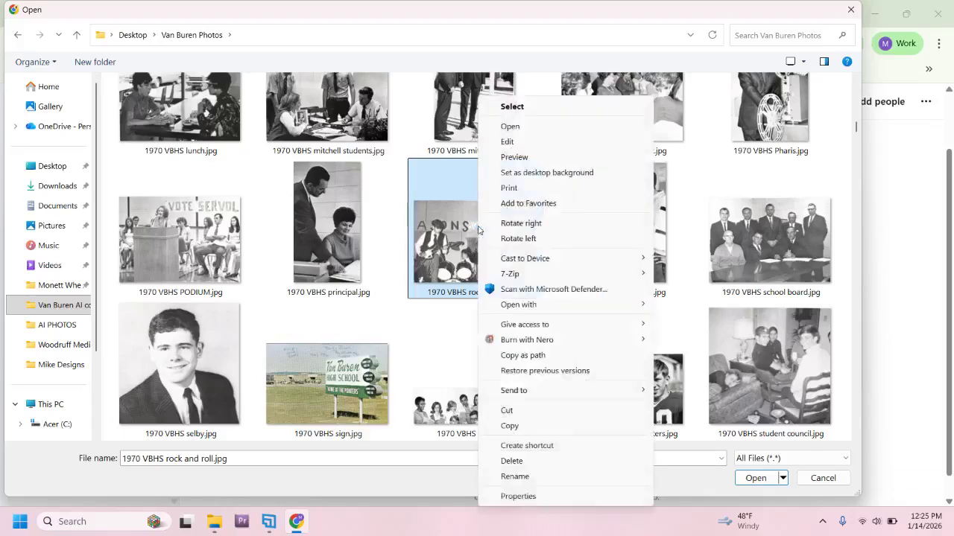
left_click(523, 126)
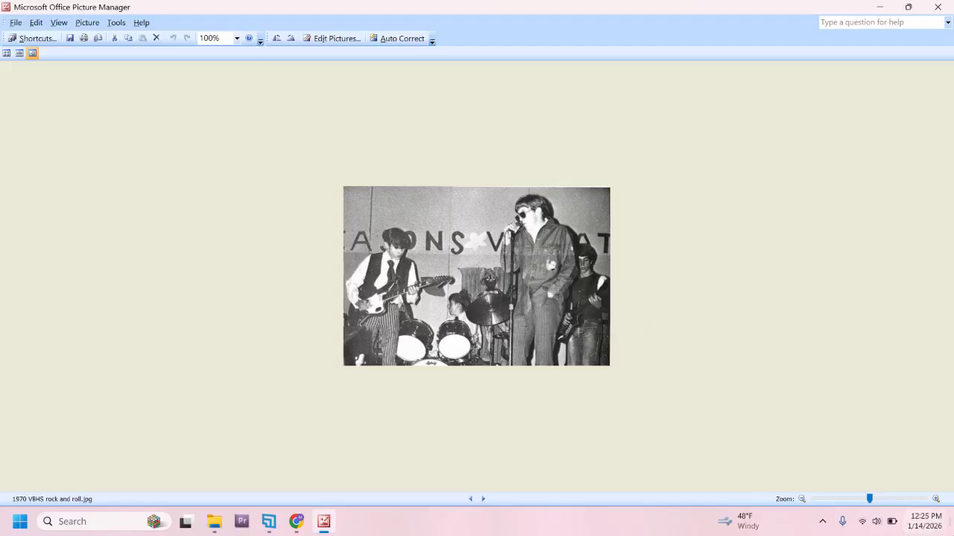
left_click_drag(868, 499, 887, 497)
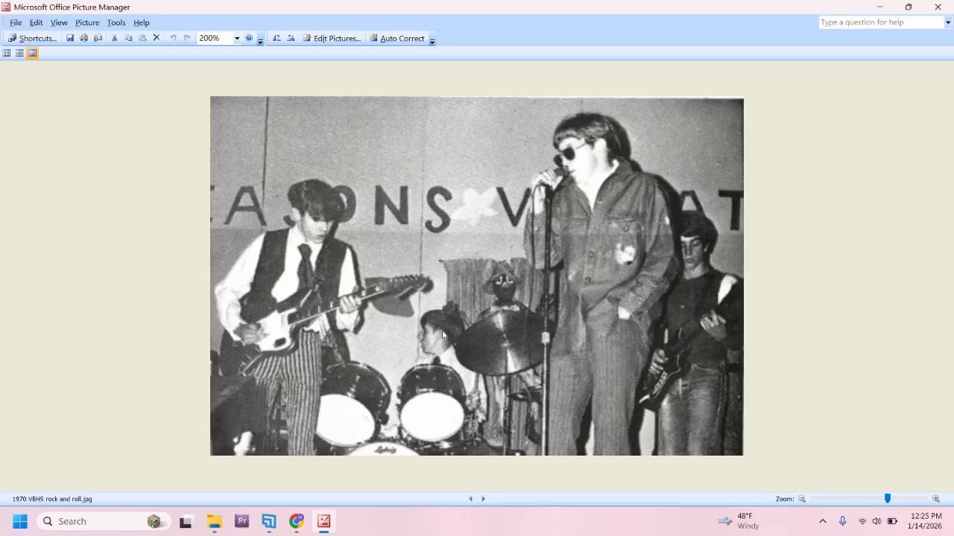
mouse_move(448, 346)
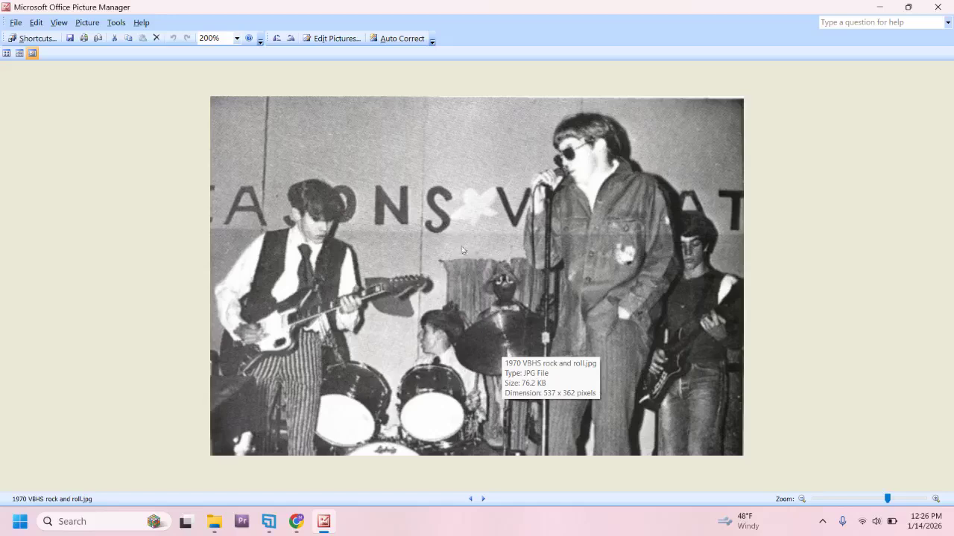
left_click(936, 7)
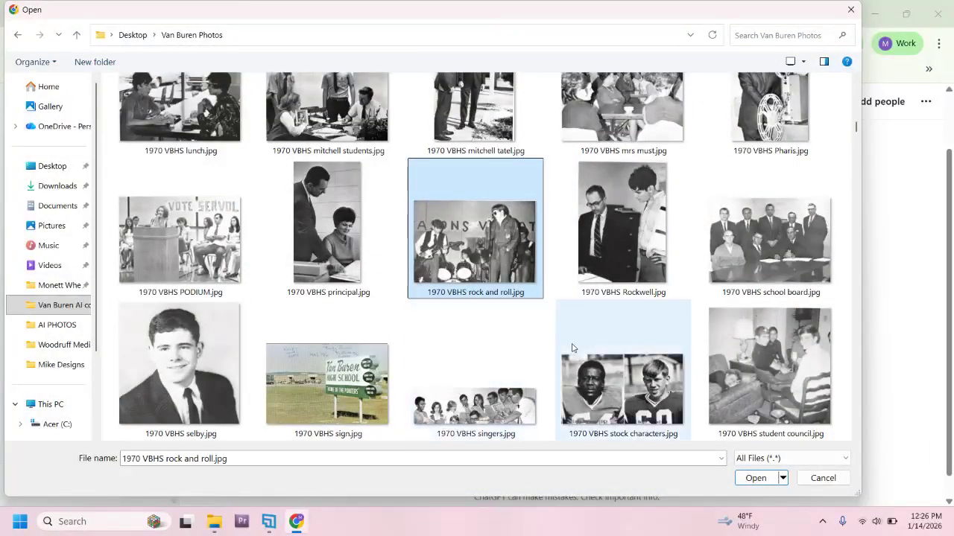
Attach the selected rock and roll photo to the chat and send it with the prompt "Colorize"
left_click(755, 479)
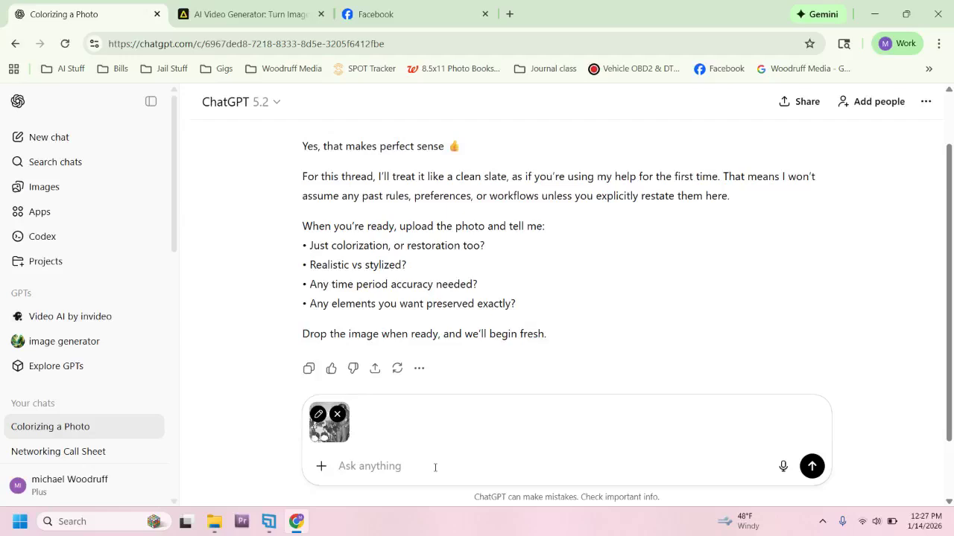
type("Colorize")
left_click(812, 466)
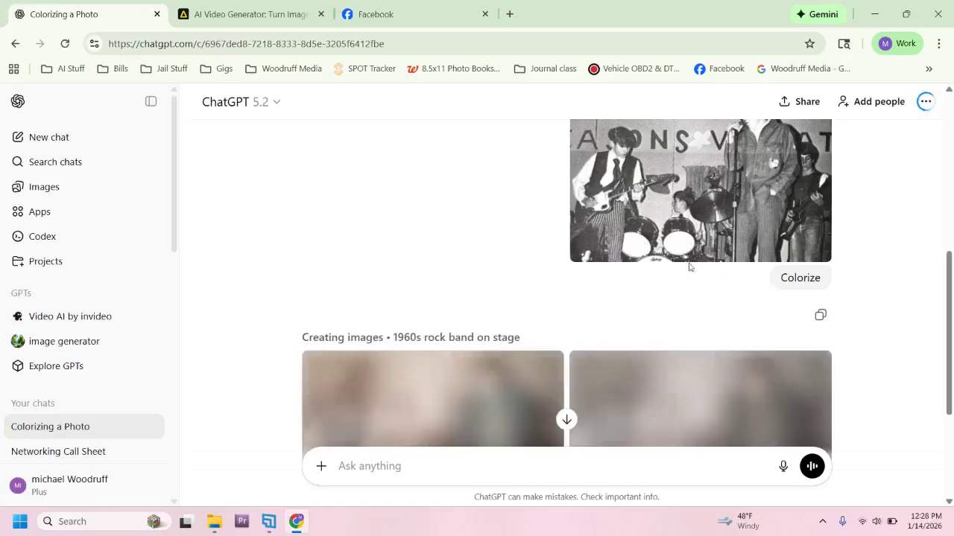
scroll(241, 213, "down", 2)
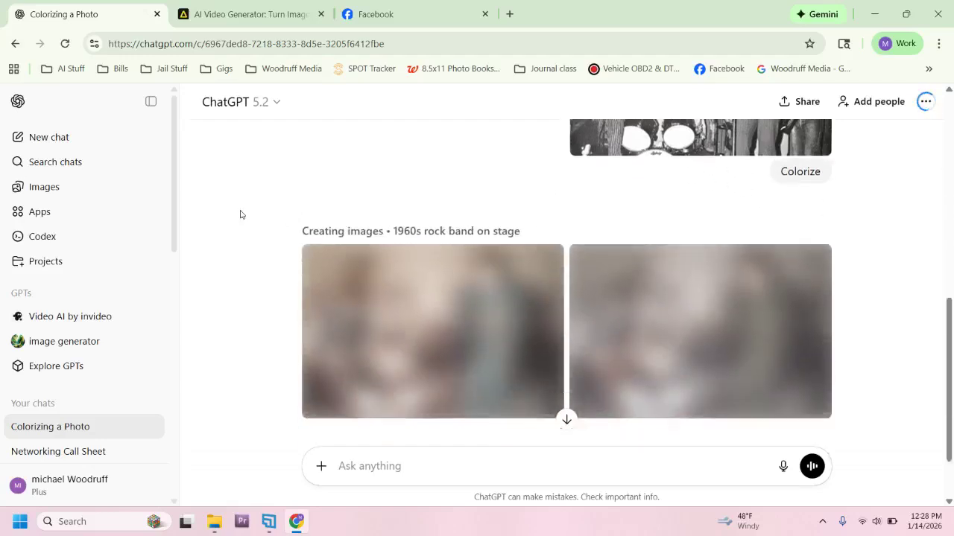
Enlarge each of the two colorized versions of the band photo in turn to compare them, closing each view
scroll(240, 214, "down", 2)
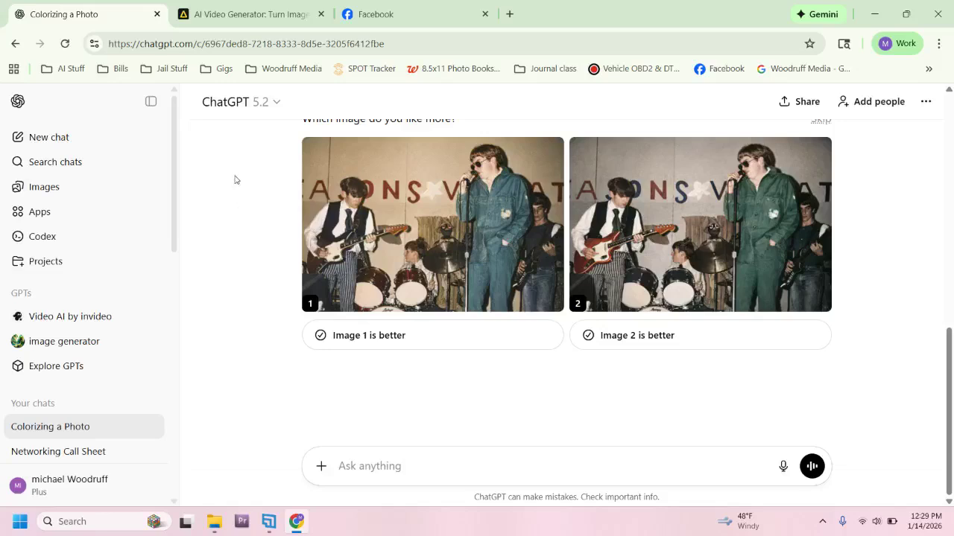
left_click(412, 211)
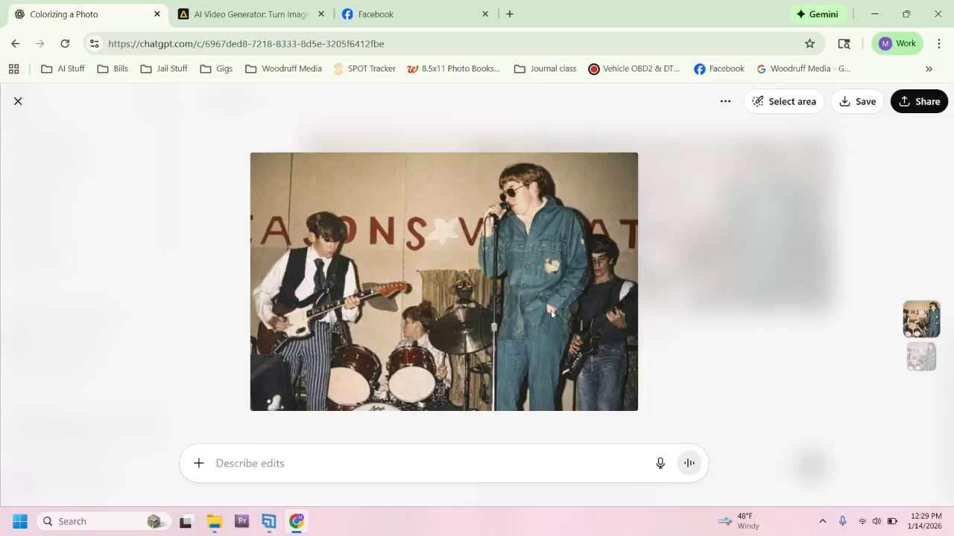
left_click(19, 102)
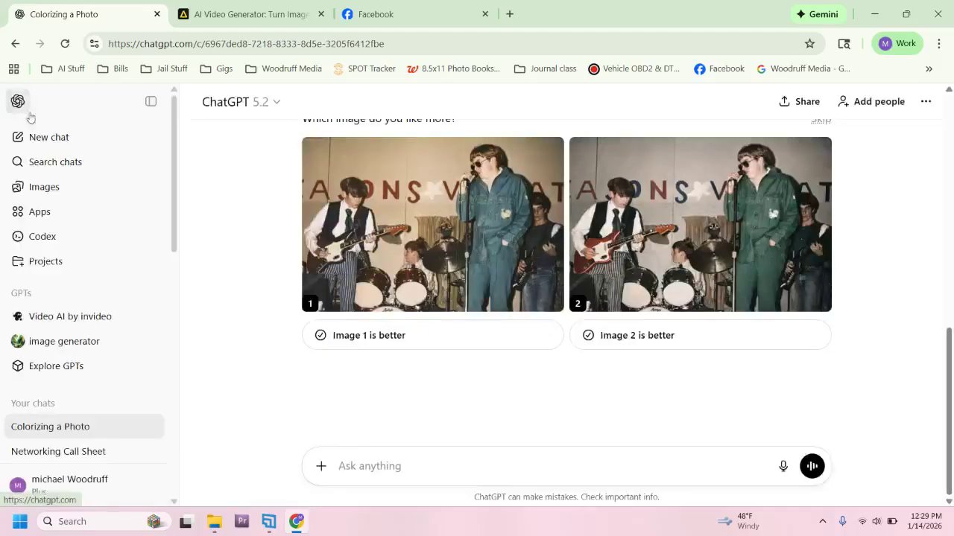
left_click(645, 206)
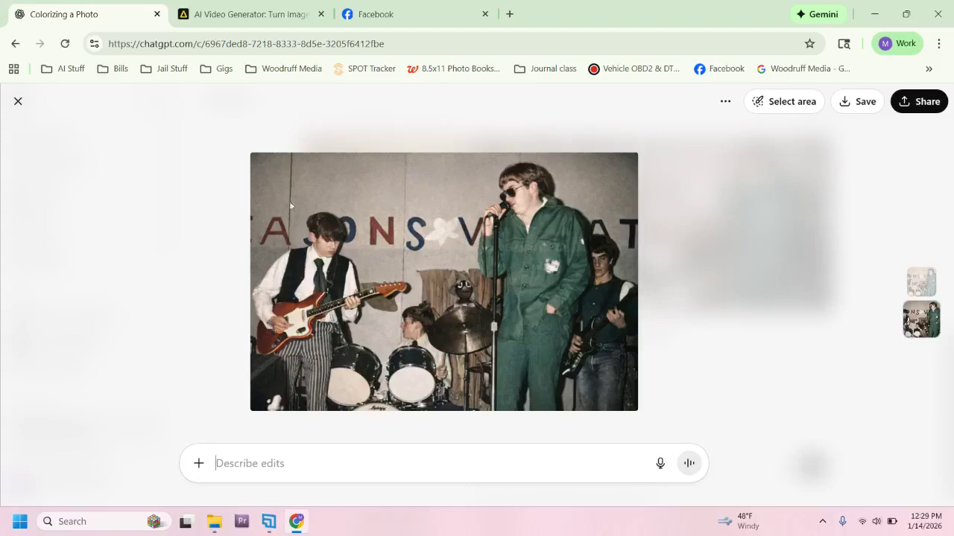
left_click(18, 101)
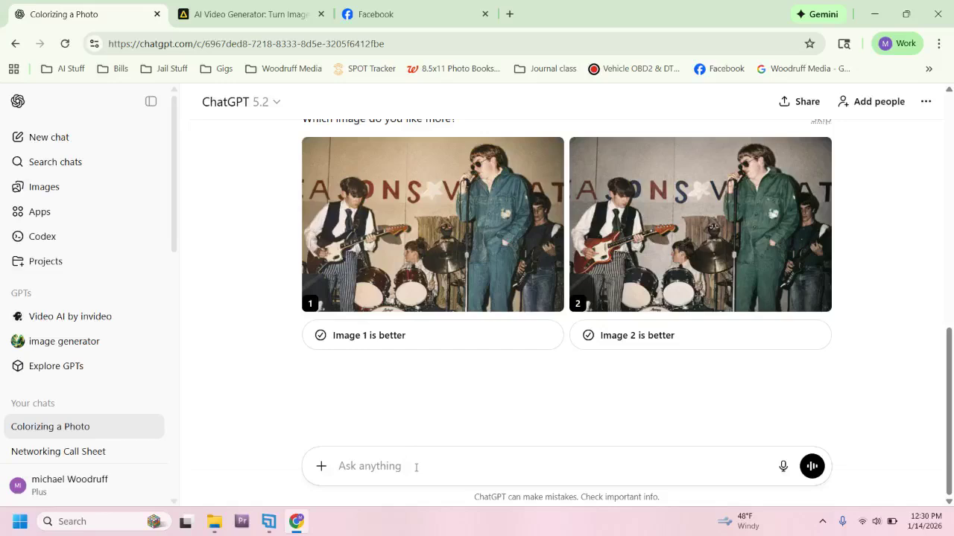
Send the prompt "Change singers hair to red" for the colorized band photo
type("Change g")
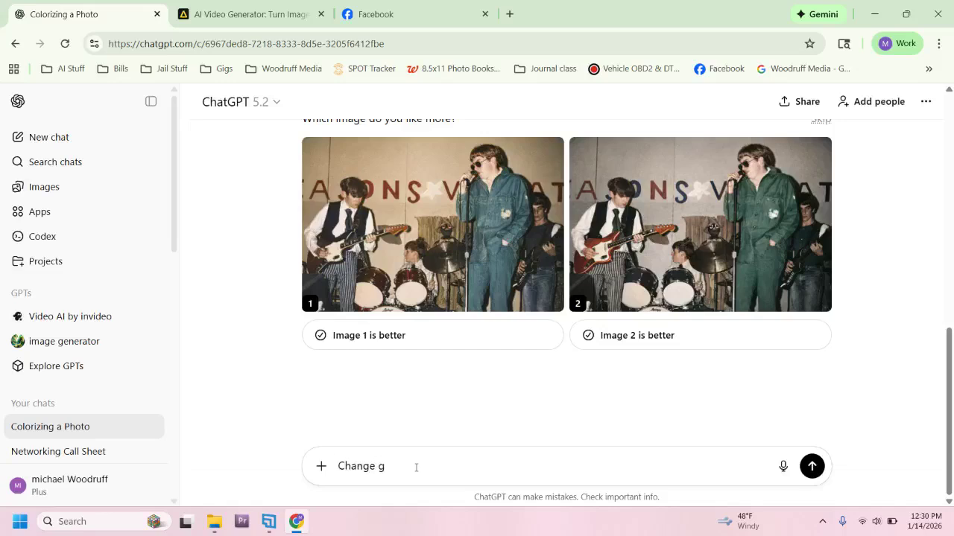
type("uy")
key("BackSpace")
key("BackSpace")
key("BackSpace")
type("singers hair to red")
key("Return")
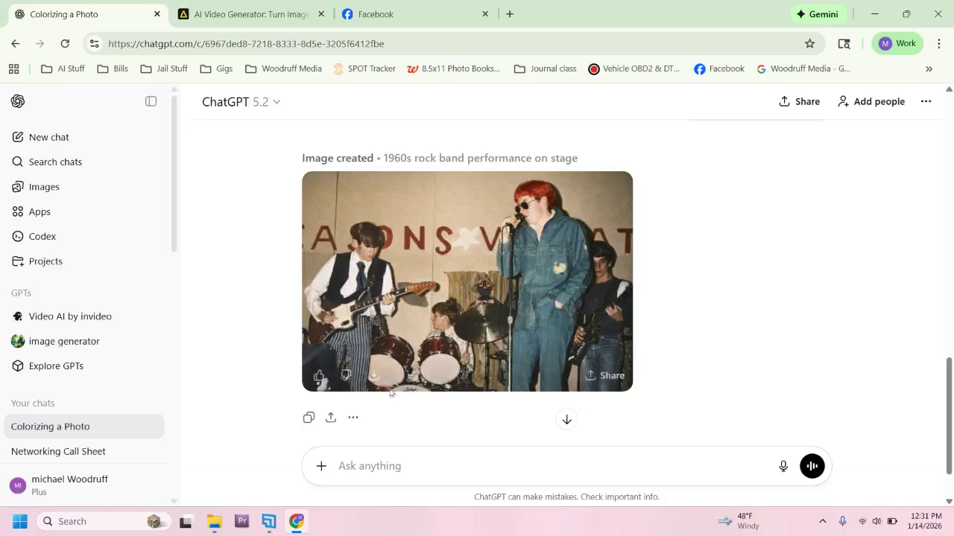
Compare the red-haired version with the earlier colorized image and send the prompt "have drummer show drums sticks and looks forward."
scroll(461, 297, "up", 2)
scroll(462, 298, "up", 10)
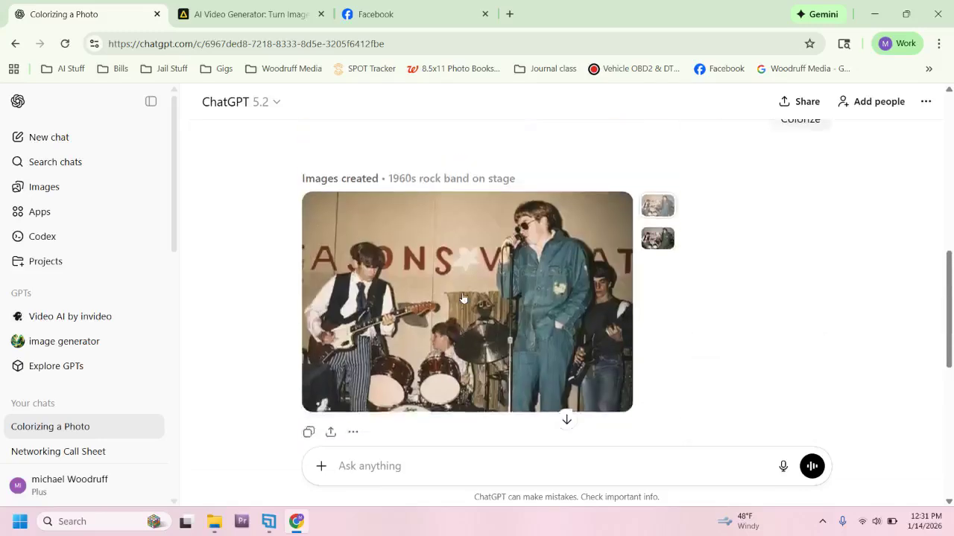
scroll(462, 297, "down", 10)
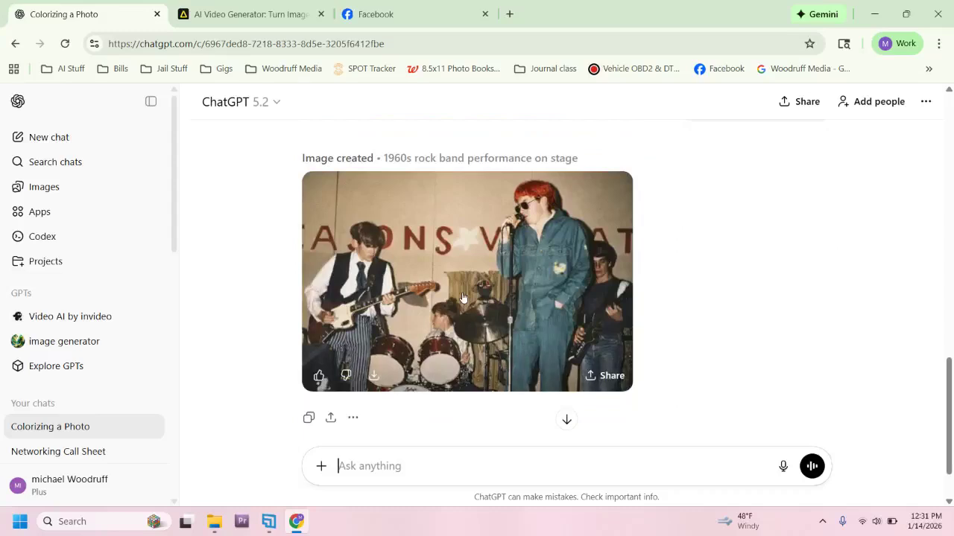
scroll(462, 298, "down", 3)
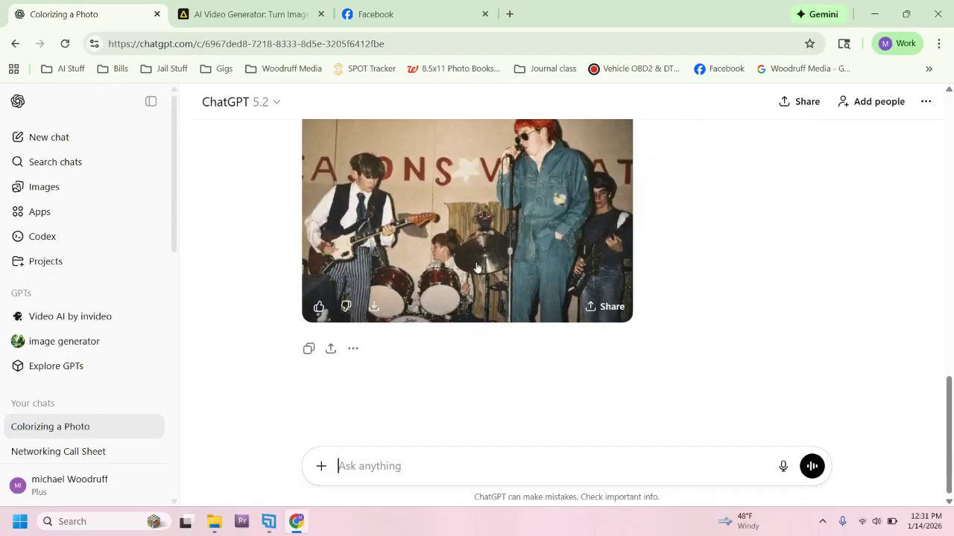
scroll(477, 268, "up", 1)
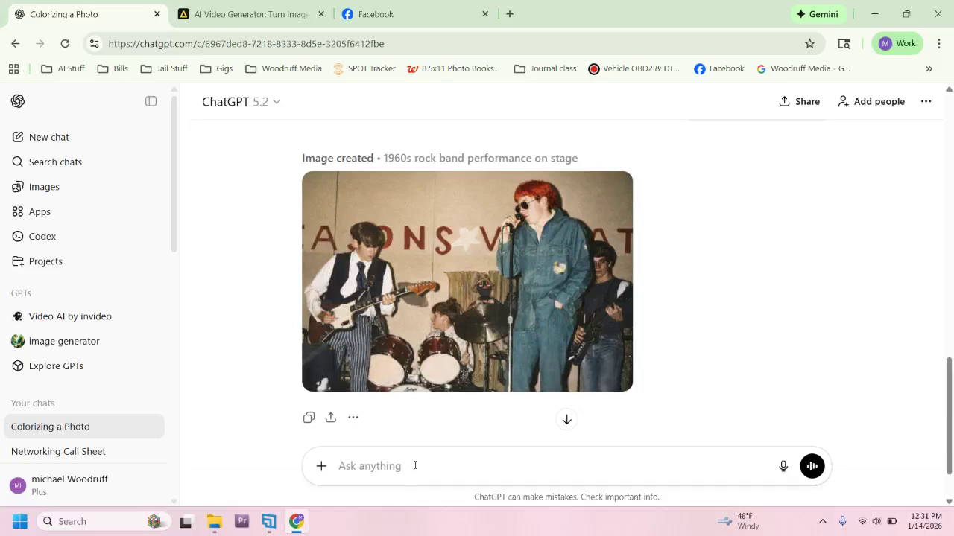
type("h")
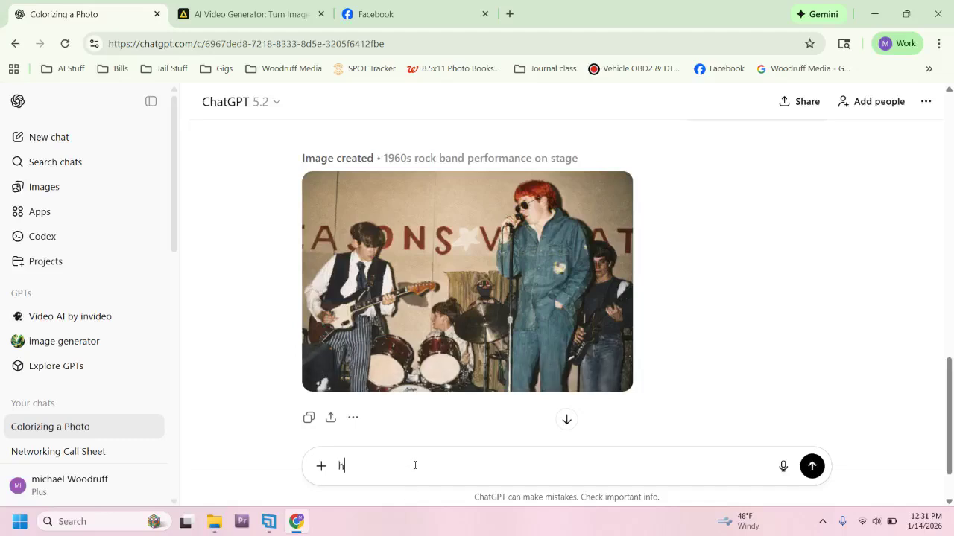
type("ave drummer")
type("show drums s")
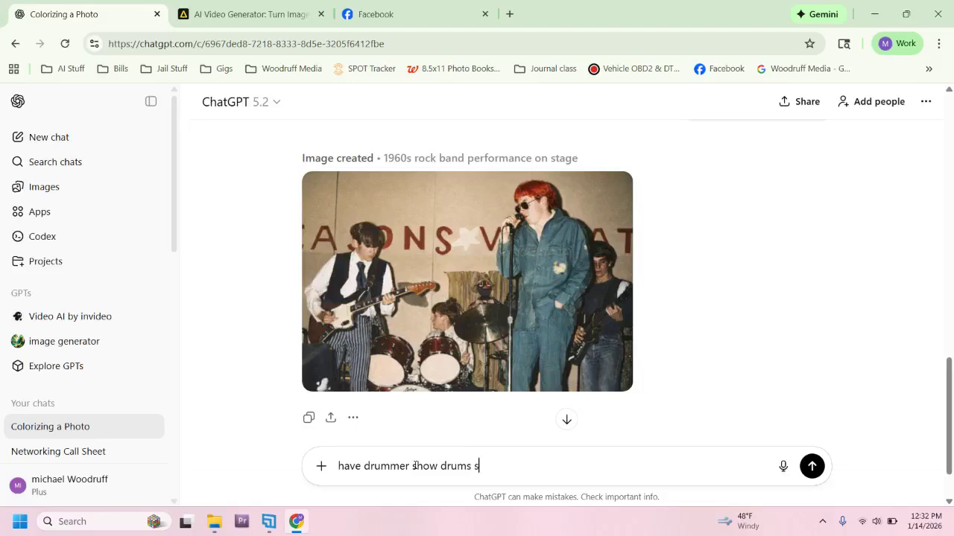
type("ticks and looks forward")
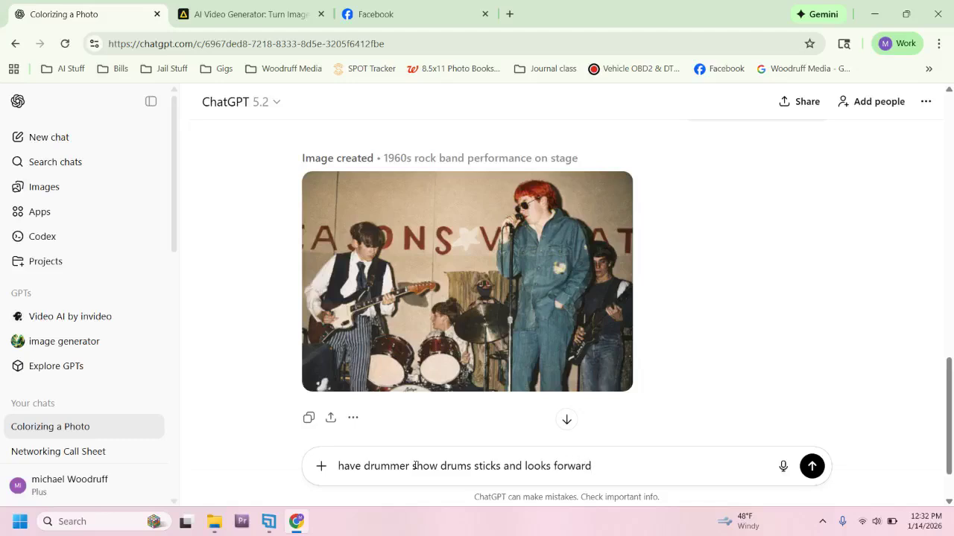
type(".")
key("Return")
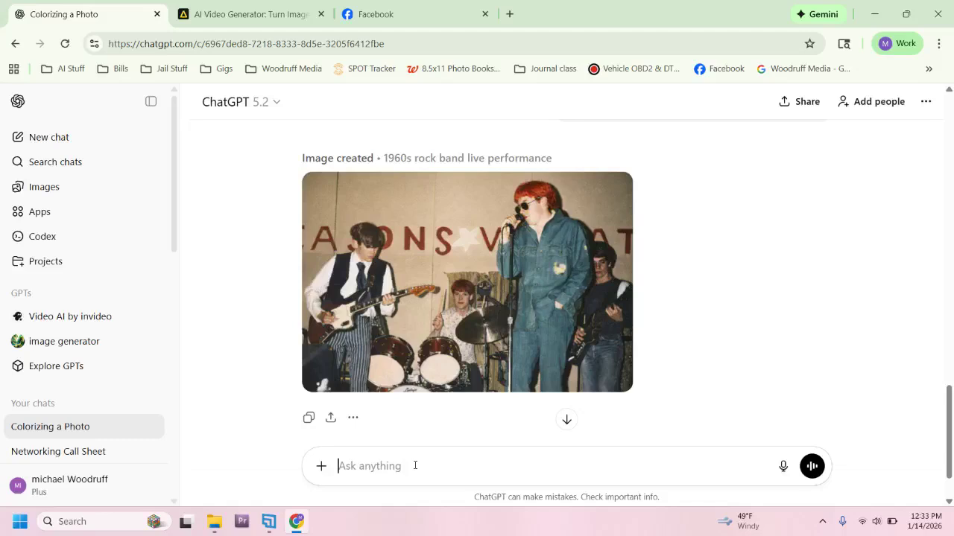
Enlarge the latest band image and save it to the Downloads folder as rock band.png
mouse_move(493, 322)
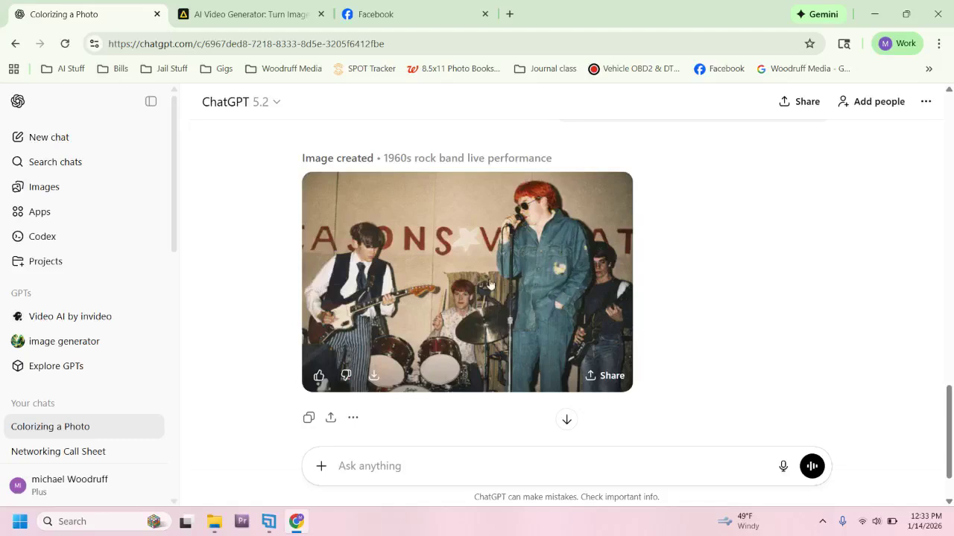
left_click(490, 284)
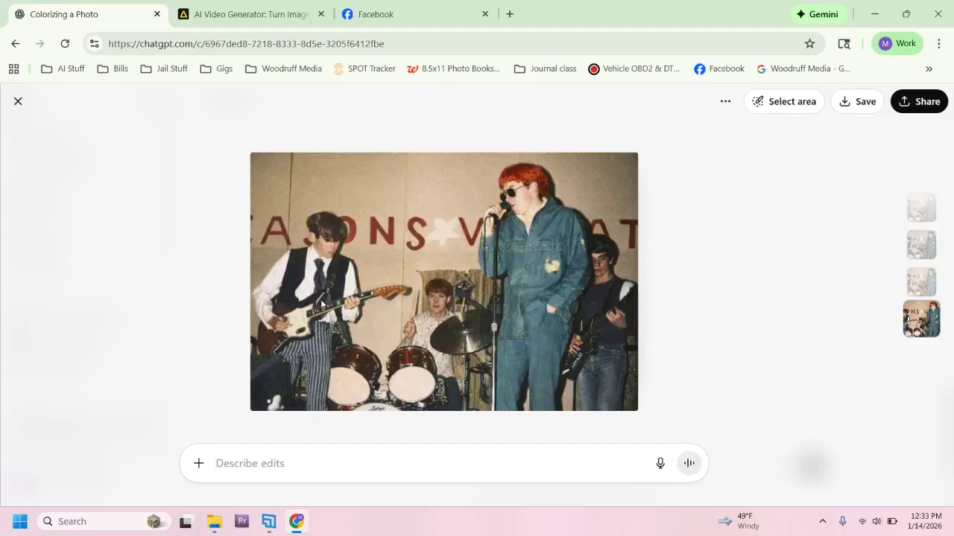
right_click(306, 246)
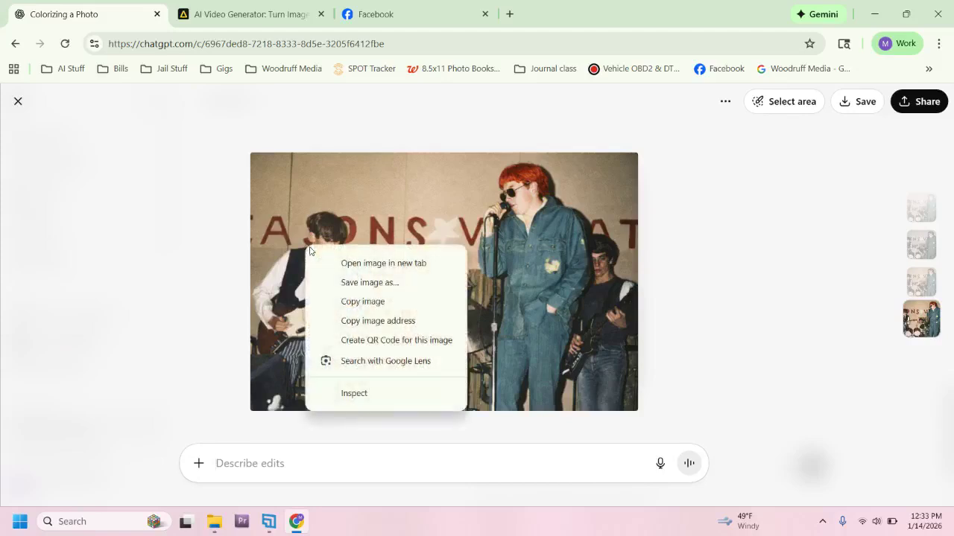
left_click(354, 284)
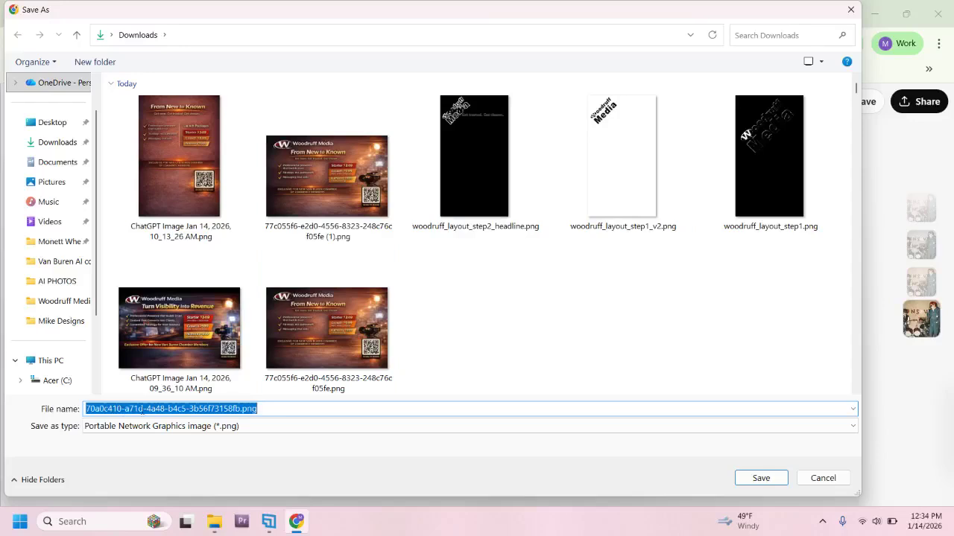
left_click_drag(241, 409, 75, 402)
type("rock ")
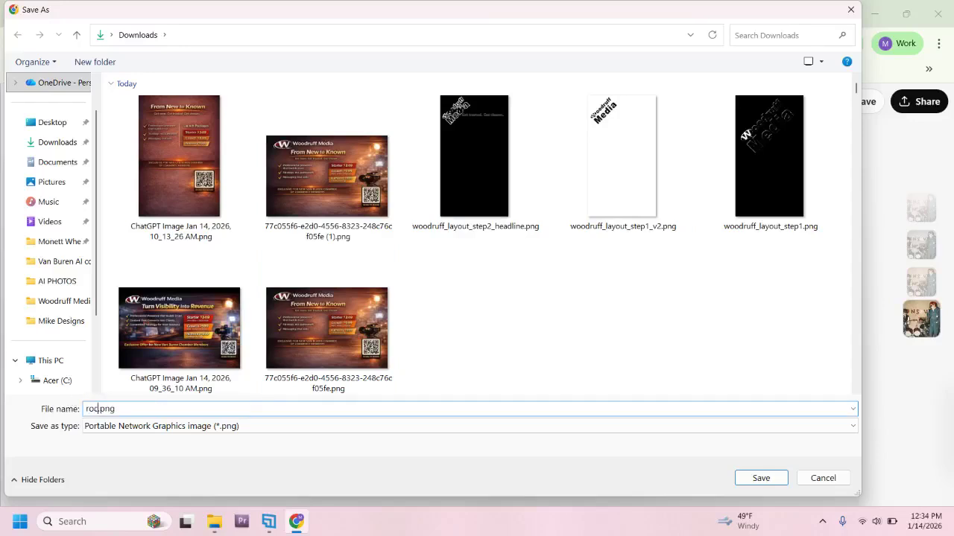
type("band")
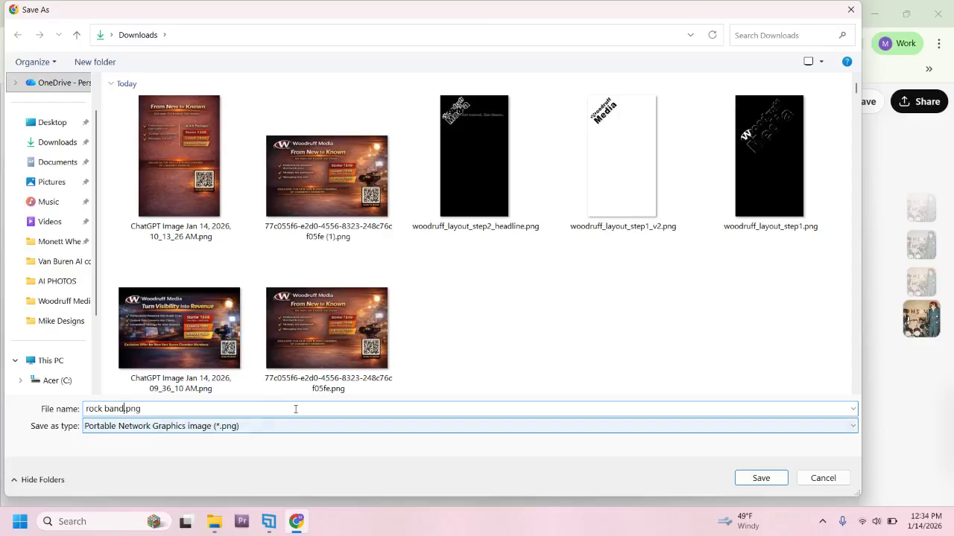
left_click(769, 481)
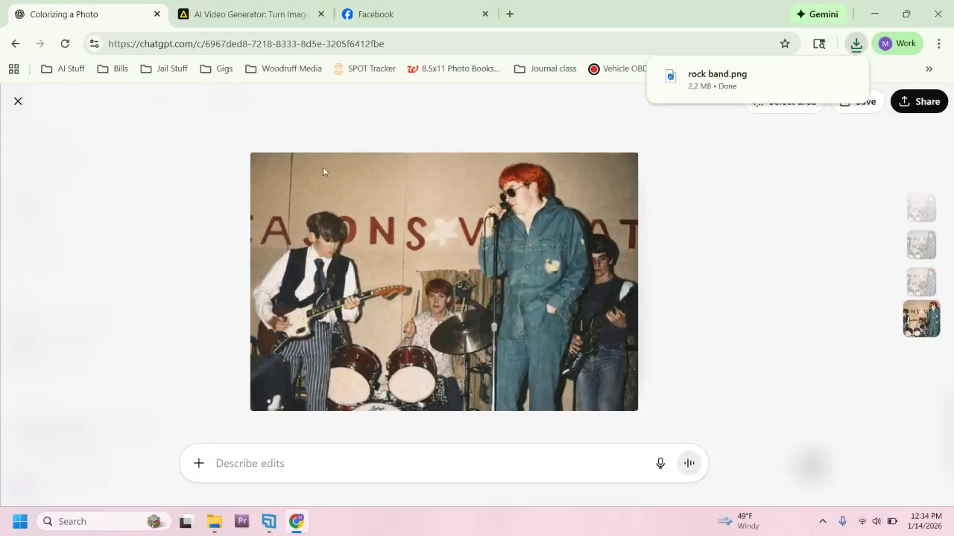
Switch to Artlist, examine the pricing for extra credits with monthly billing, and return to the home page
left_click(217, 11)
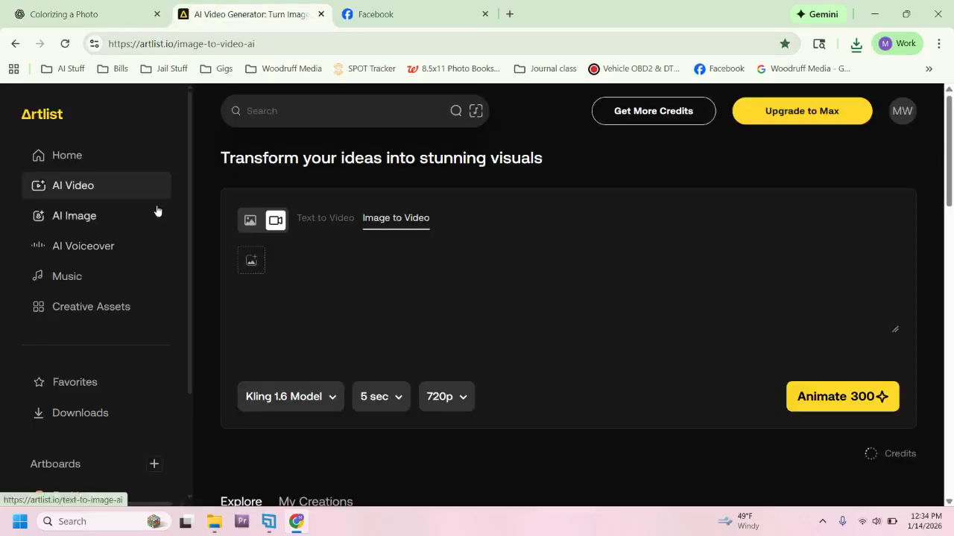
left_click(62, 158)
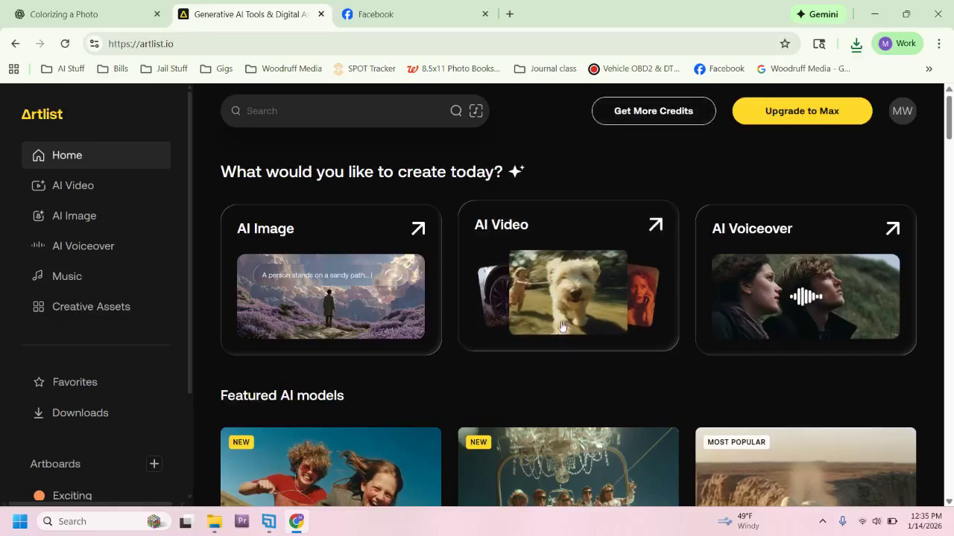
left_click(628, 118)
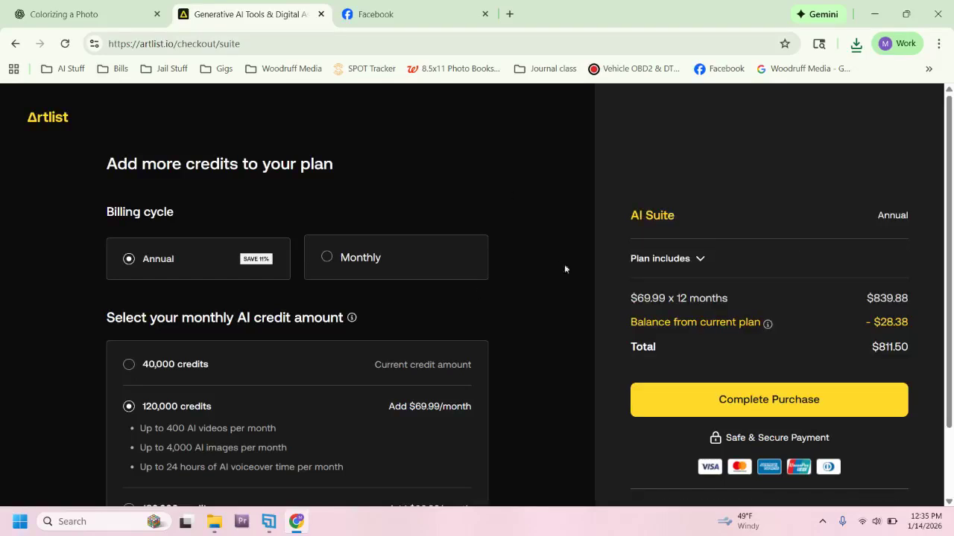
left_click(326, 261)
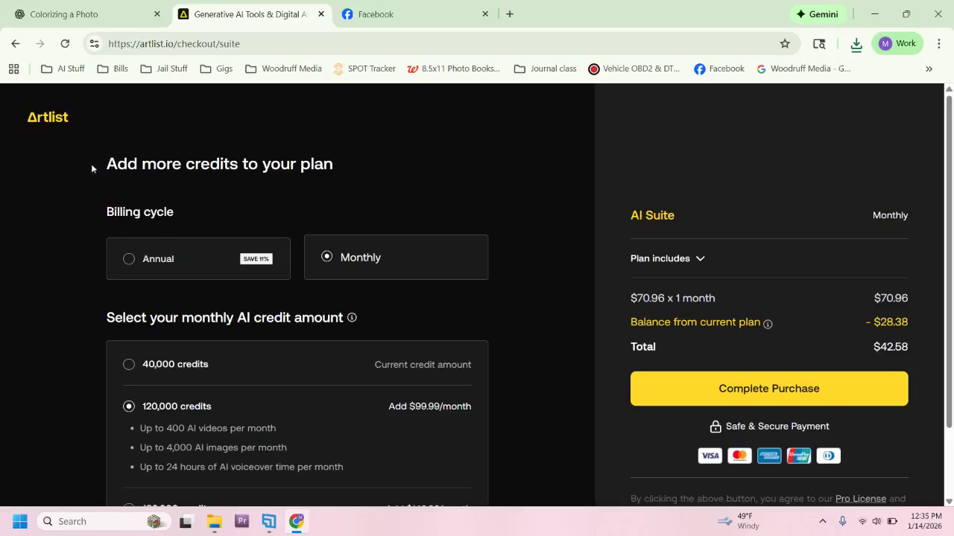
left_click(47, 119)
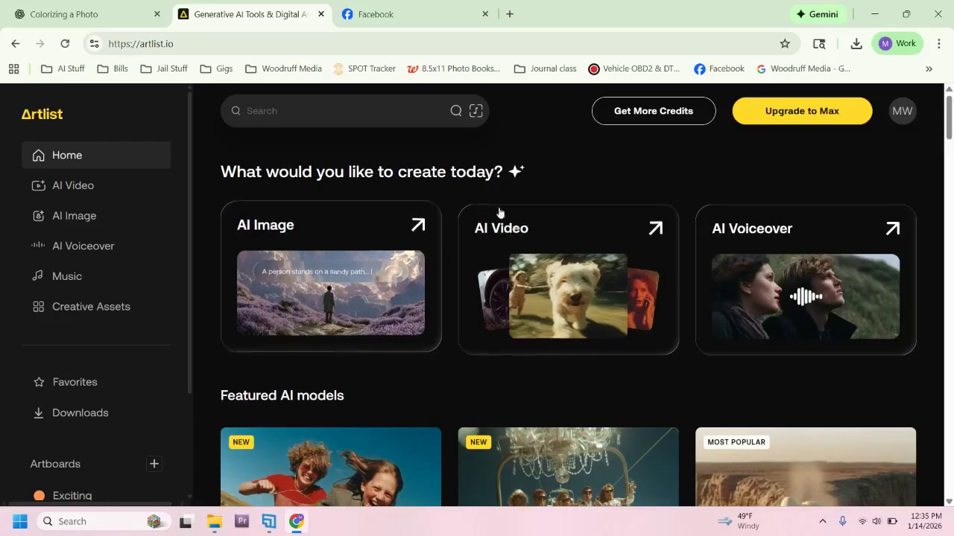
Open Artlist's AI Video generator and browse the example videos in its Explore gallery
left_click(565, 294)
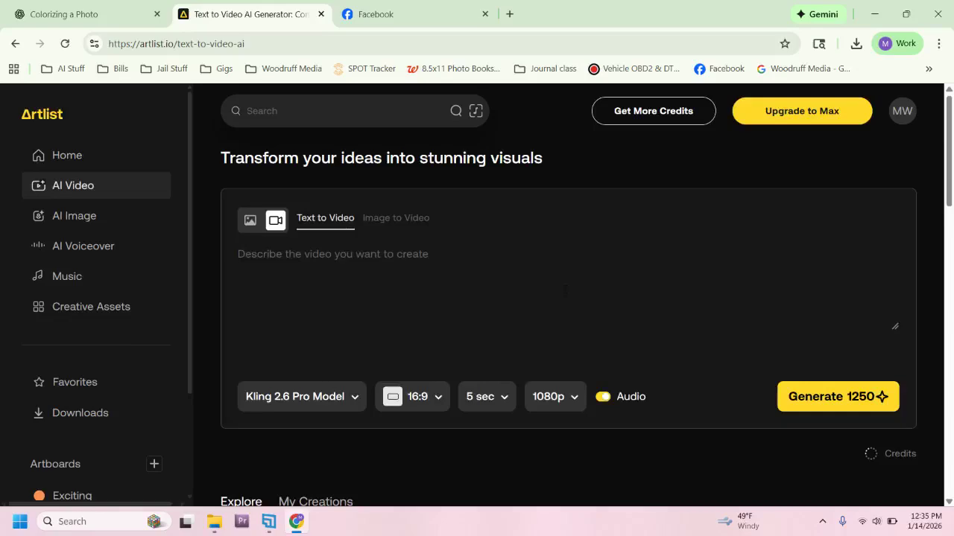
scroll(473, 225, "down", 4)
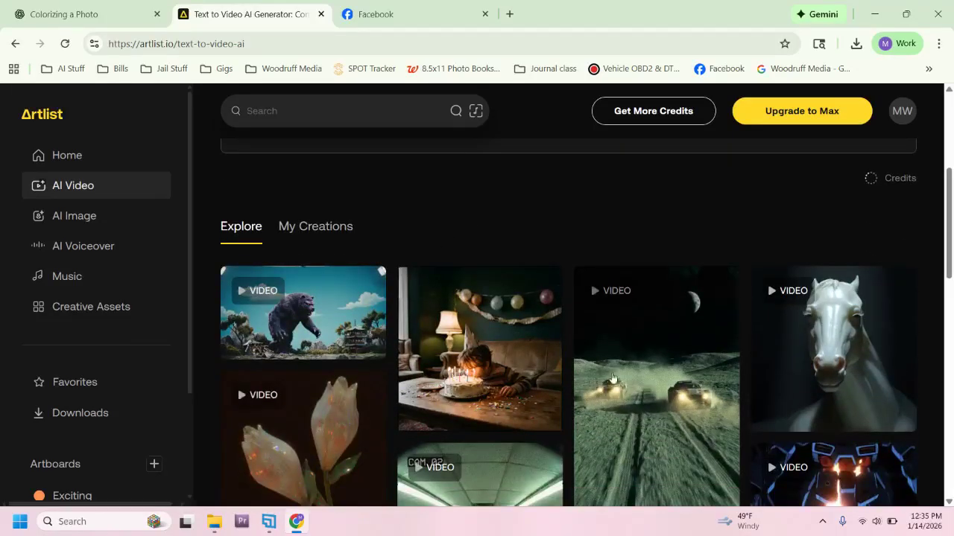
scroll(409, 427, "down", 2)
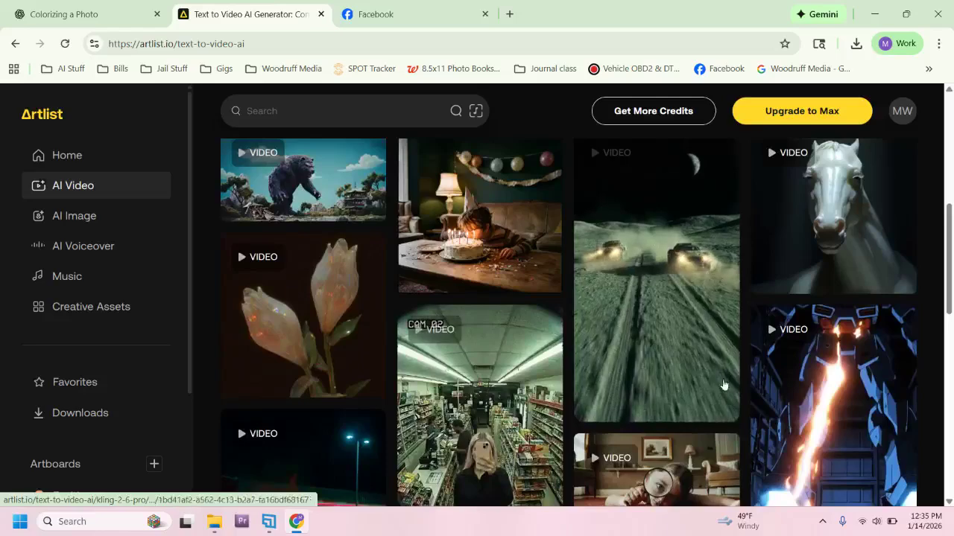
scroll(409, 426, "down", 2)
scroll(646, 347, "up", 3)
scroll(646, 348, "up", 3)
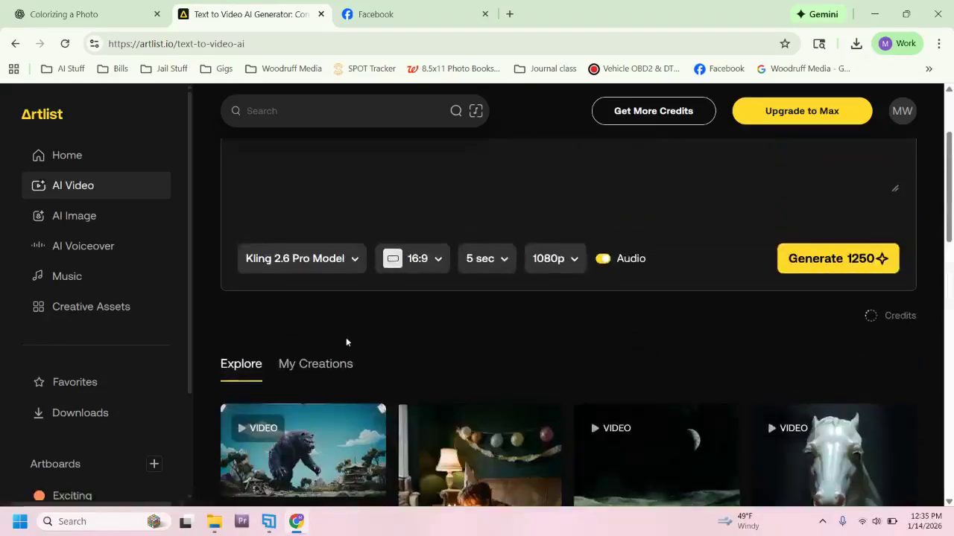
Display My Creations and look through the previously generated hardware store videos
left_click(336, 364)
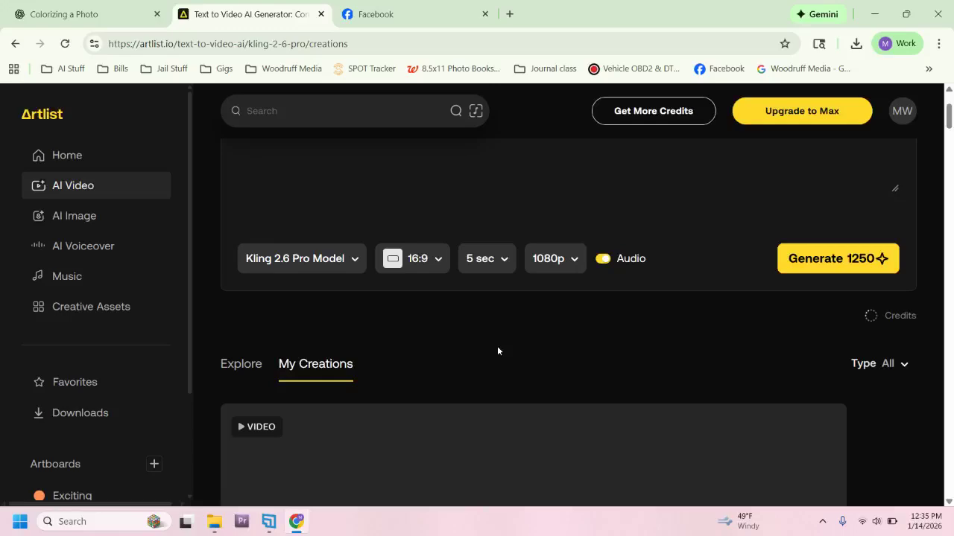
scroll(497, 331, "down", 4)
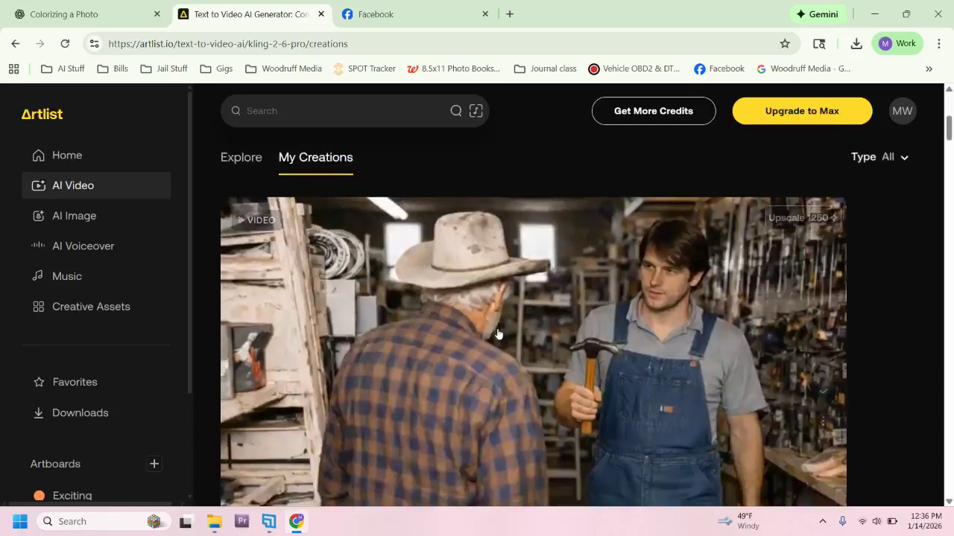
scroll(504, 330, "up", 1)
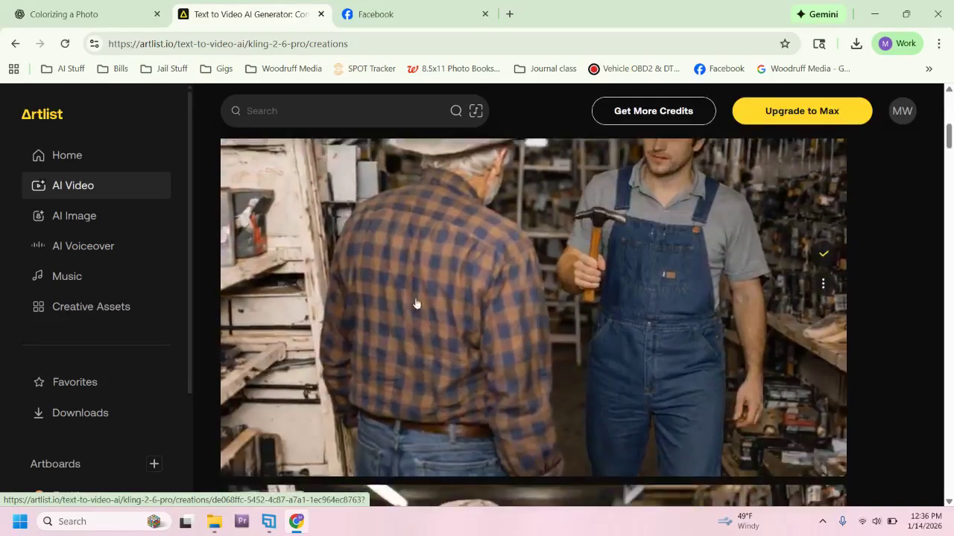
scroll(415, 306, "down", 3)
scroll(418, 301, "down", 3)
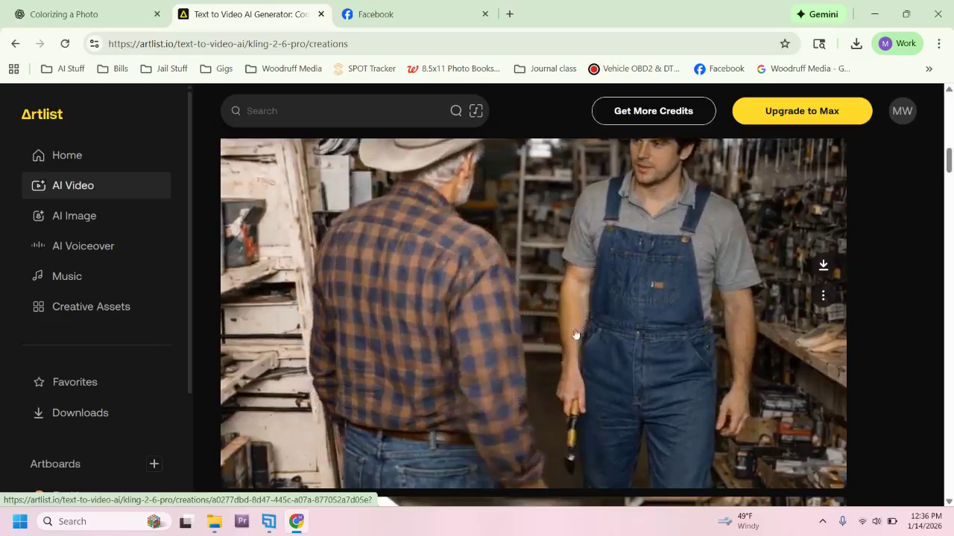
Look through the remaining hardware store videos and the paint can shelf clips in My Creations
scroll(511, 343, "down", 5)
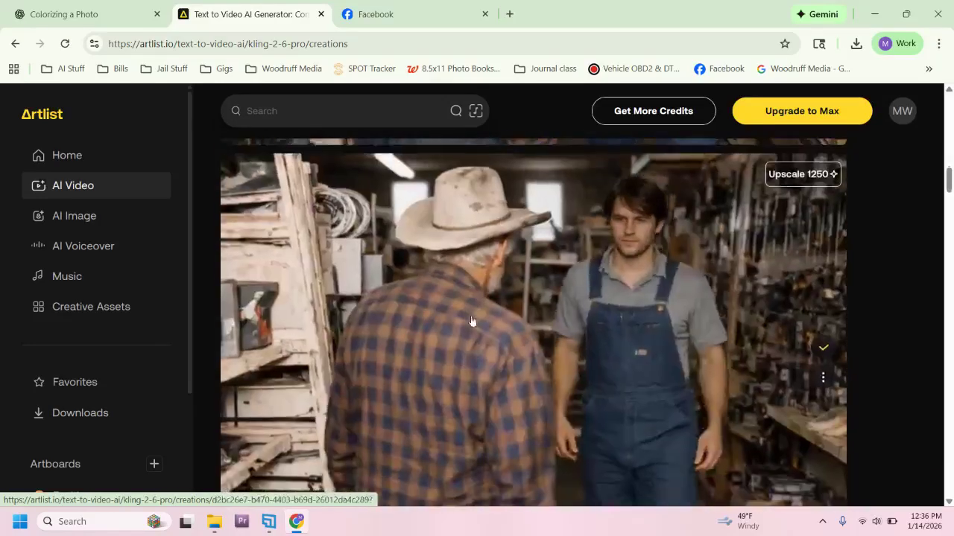
scroll(535, 324, "down", 1)
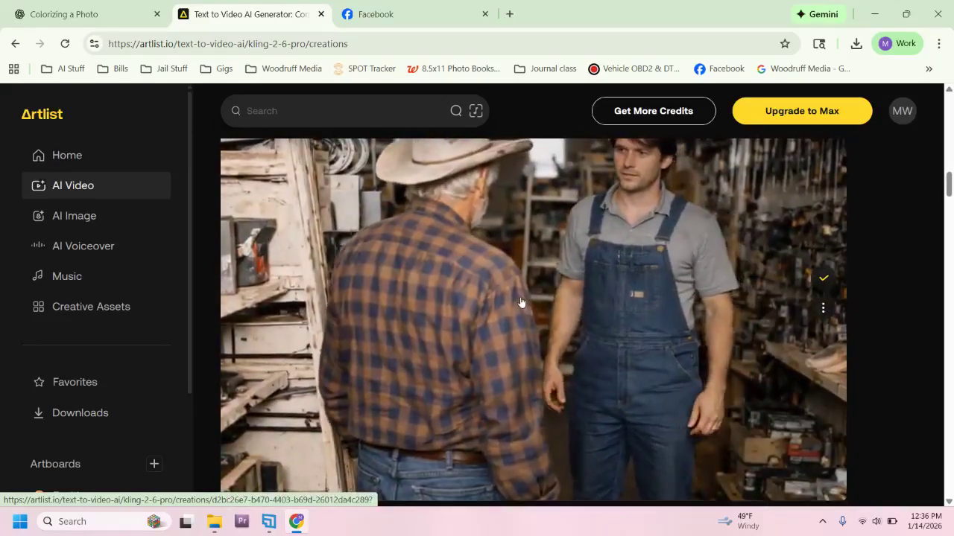
scroll(497, 300, "up", 1)
scroll(480, 306, "down", 3)
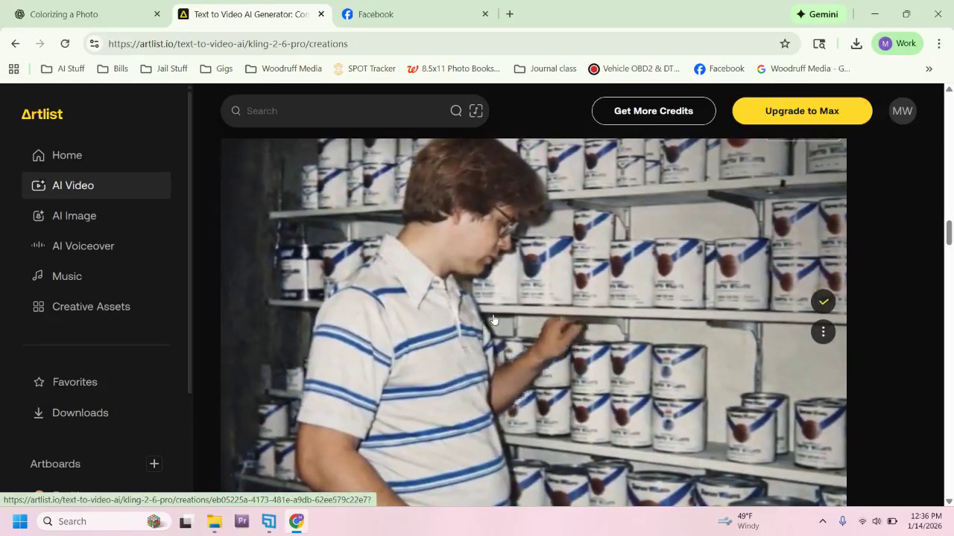
scroll(493, 318, "down", 1)
scroll(470, 387, "up", 1)
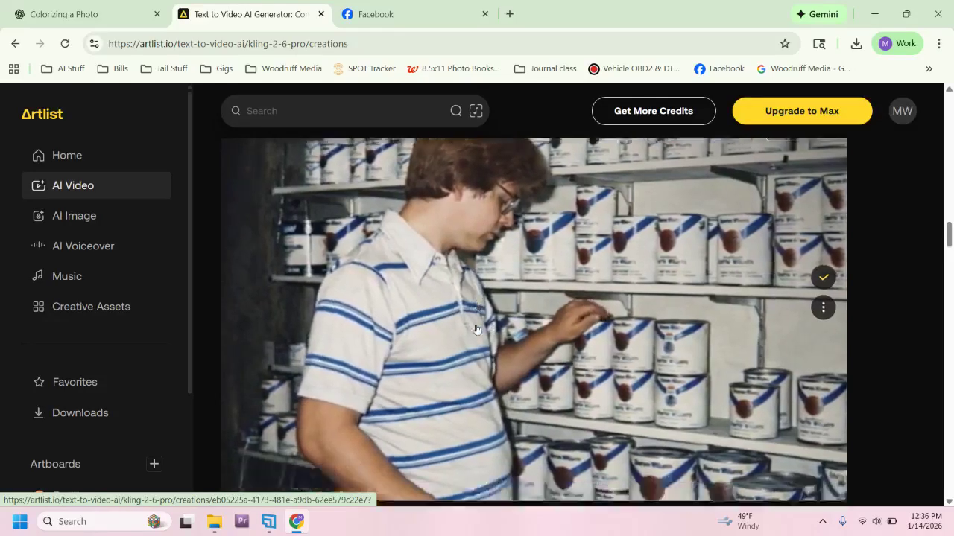
scroll(475, 321, "down", 4)
scroll(475, 321, "down", 2)
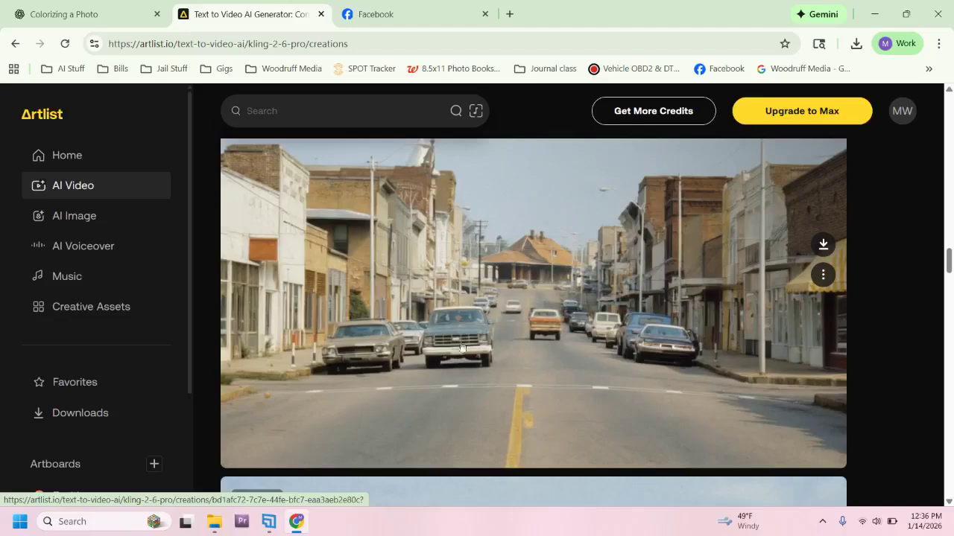
Look through the generated downtown street videos and the clips of the brown car passing the drive-in
scroll(462, 346, "down", 6)
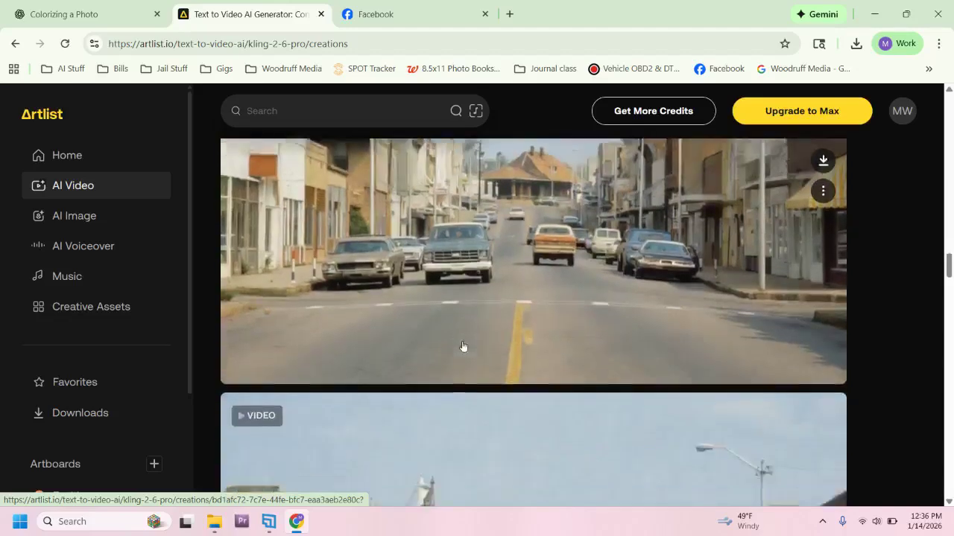
scroll(462, 346, "down", 4)
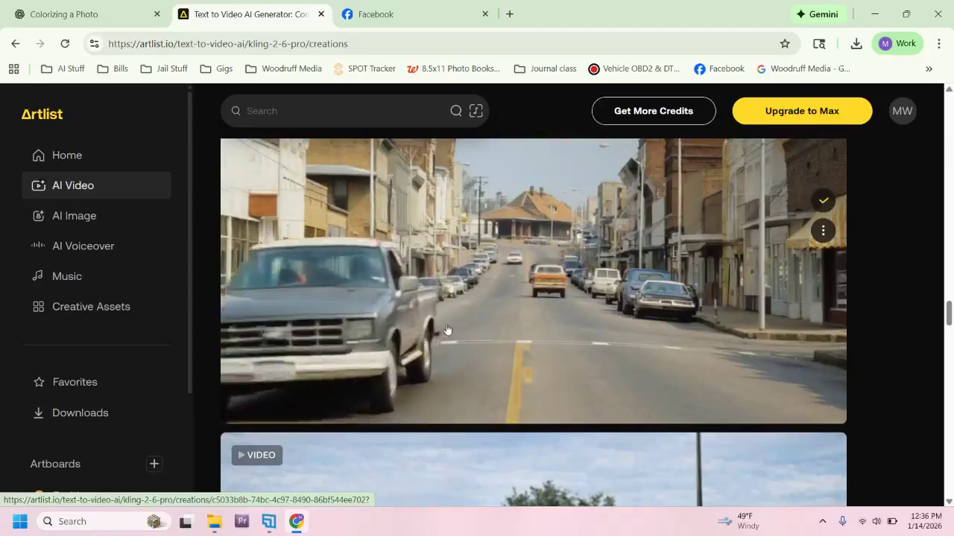
scroll(469, 315, "down", 5)
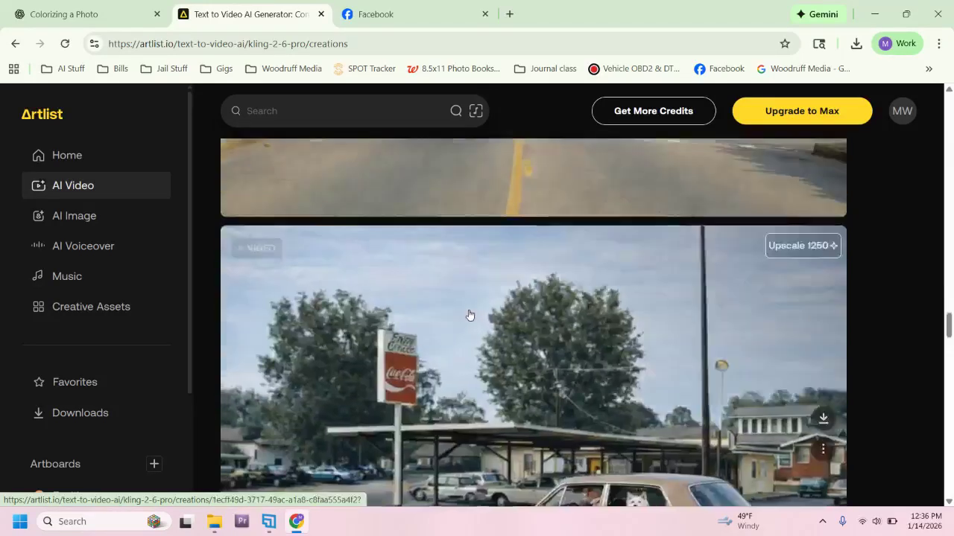
scroll(470, 317, "up", 1)
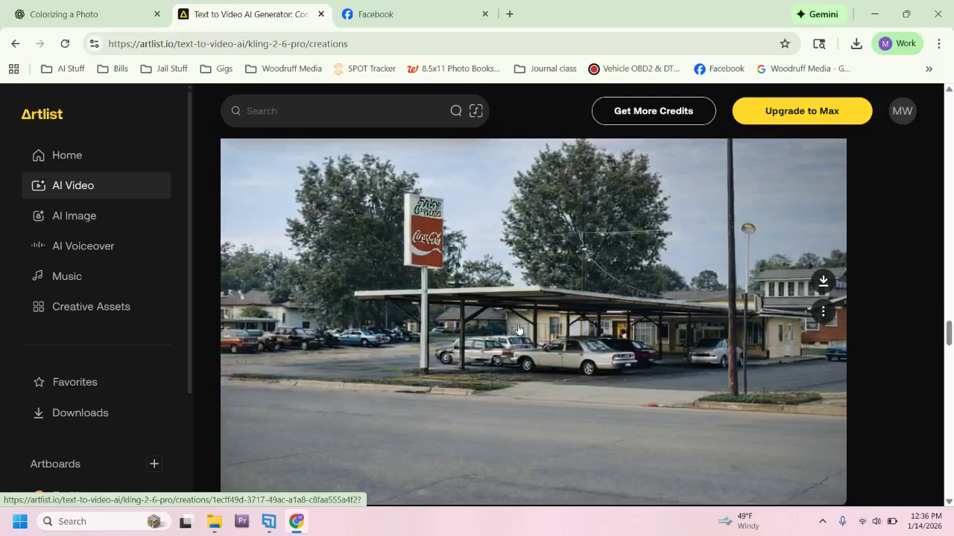
scroll(447, 279, "down", 2)
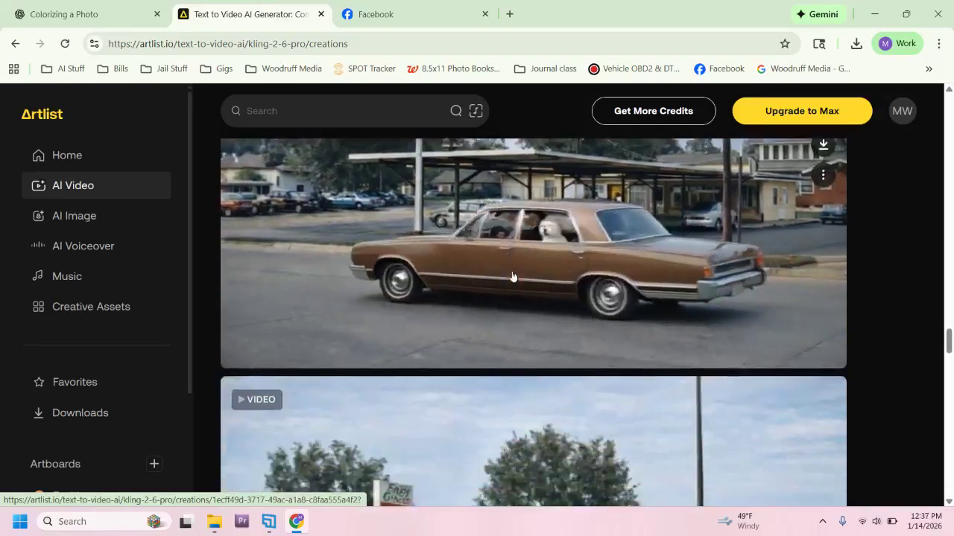
scroll(544, 303, "down", 5)
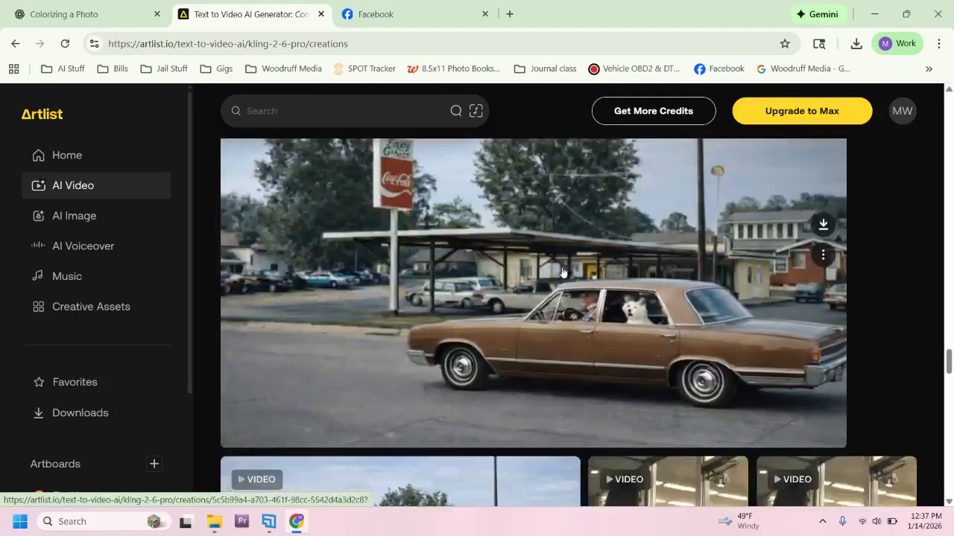
scroll(544, 303, "down", 6)
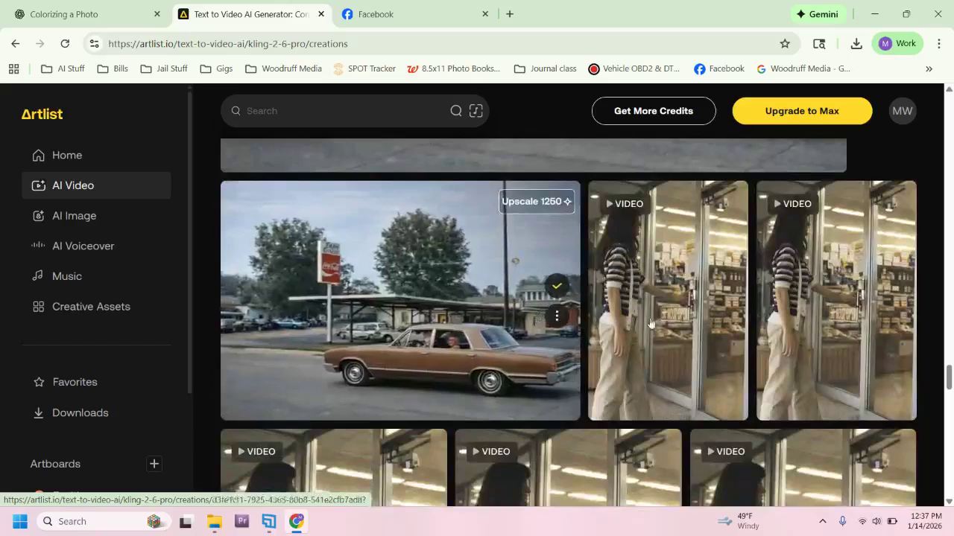
Look through the grocery checkout and shoe store videos among the generated creations
scroll(678, 322, "down", 7)
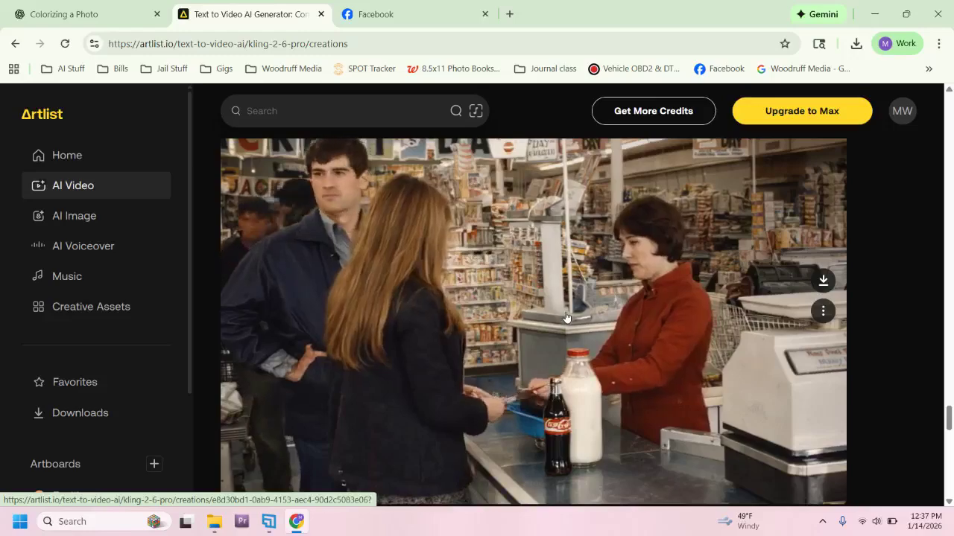
scroll(566, 317, "down", 1)
scroll(565, 318, "down", 5)
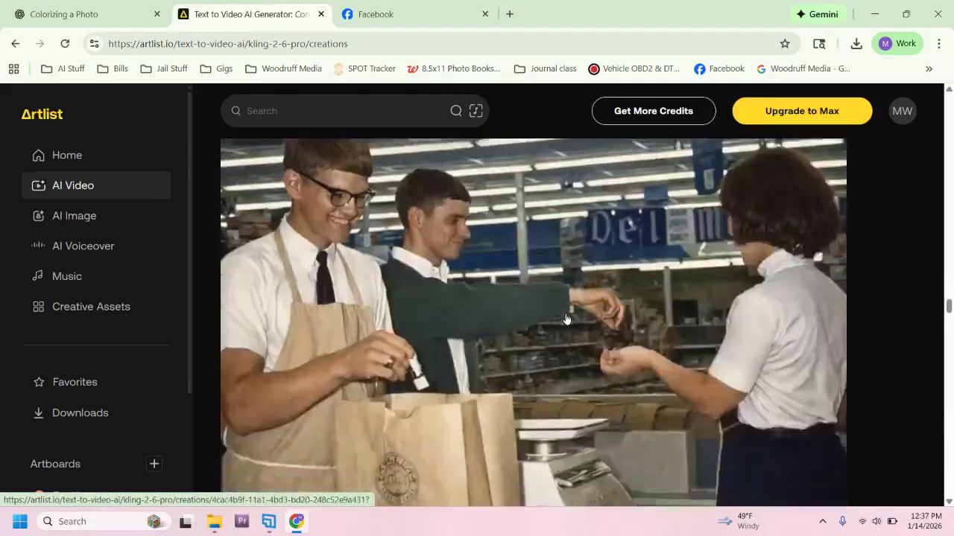
scroll(566, 318, "down", 2)
scroll(565, 319, "down", 5)
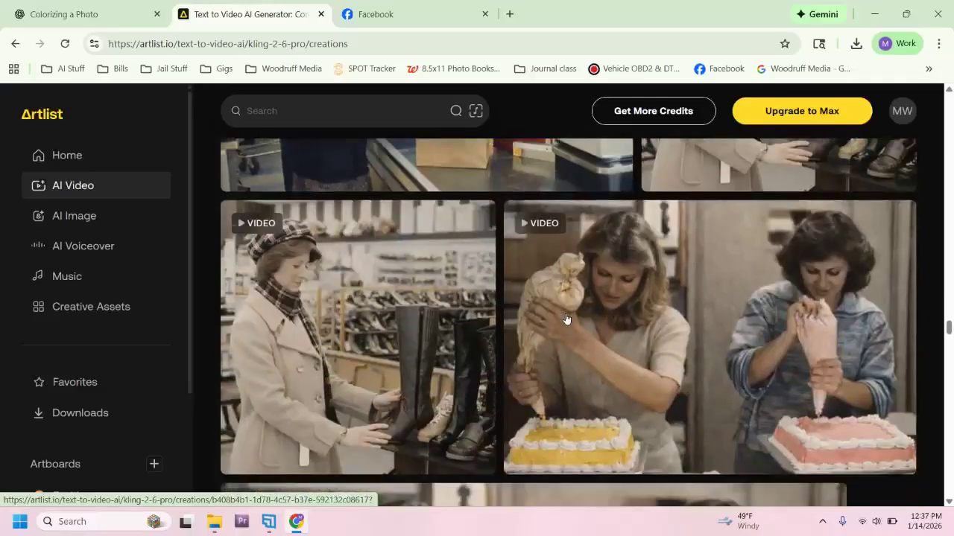
Examine the cake decorating video's prompt and generation settings, close its details, and view the larger version of the clip
scroll(572, 313, "up", 1)
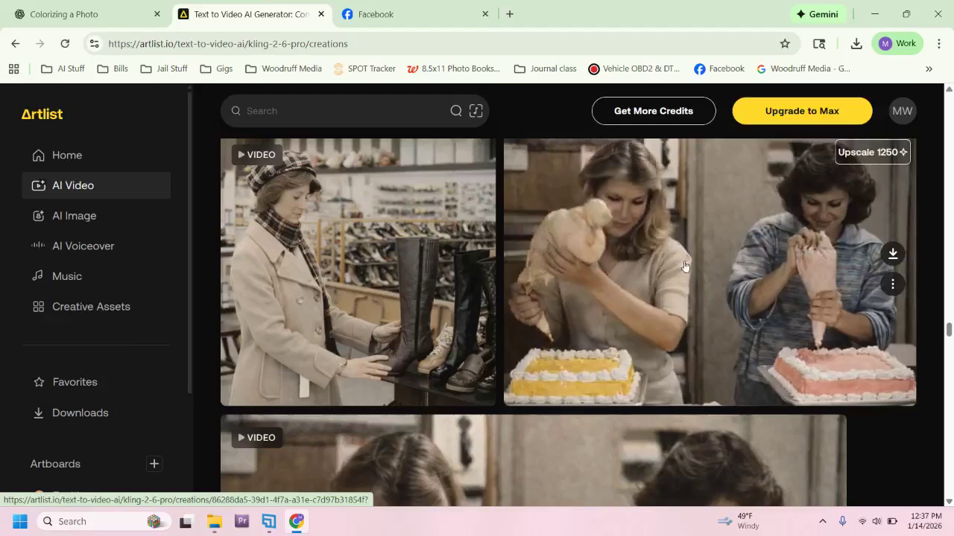
left_click(684, 284)
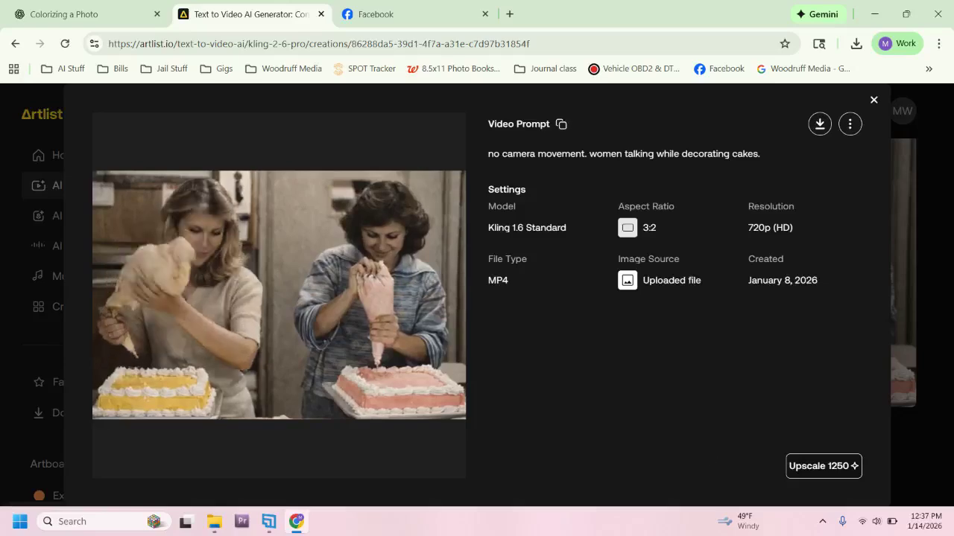
left_click(873, 99)
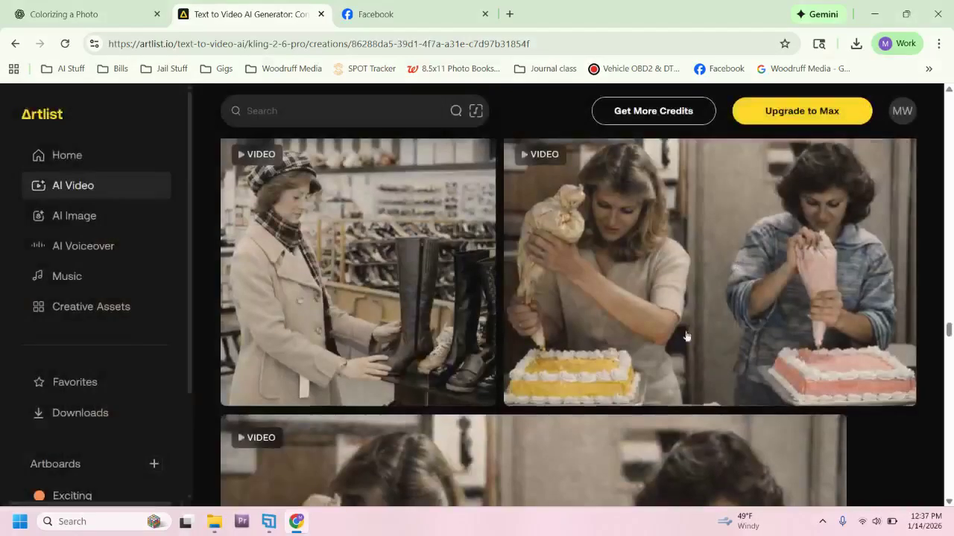
scroll(612, 373, "down", 4)
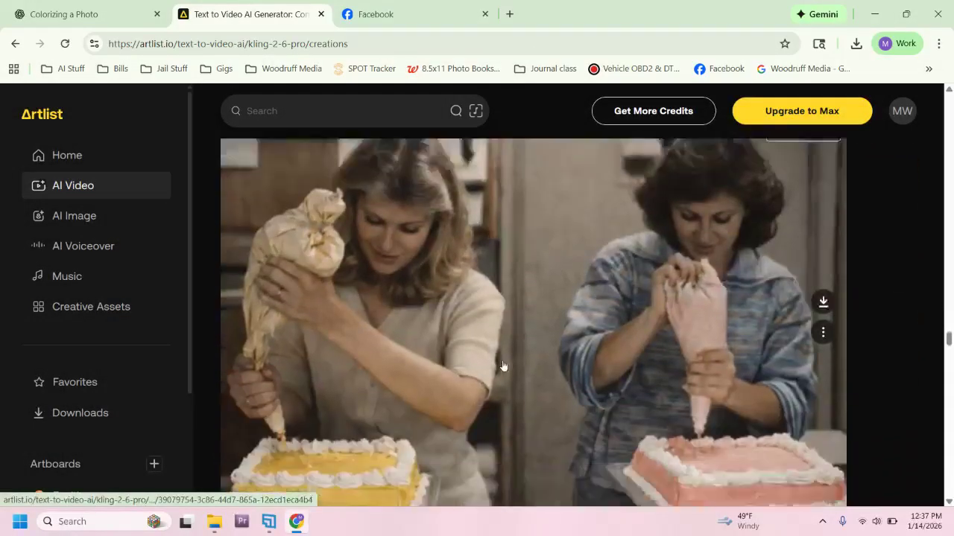
scroll(503, 357, "up", 2)
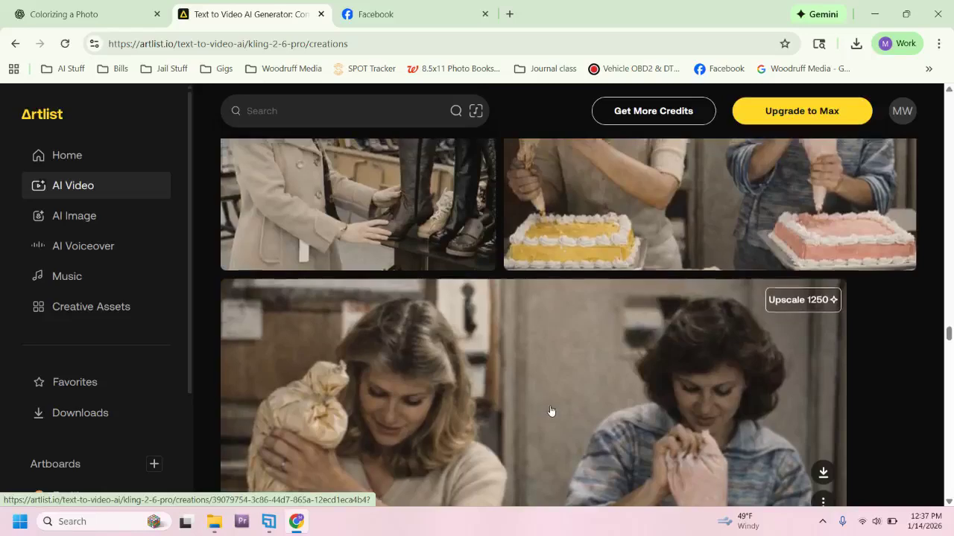
Return to the video generation form and switch it from Text to Video to Image to Video
scroll(567, 412, "up", 3)
scroll(592, 411, "up", 3)
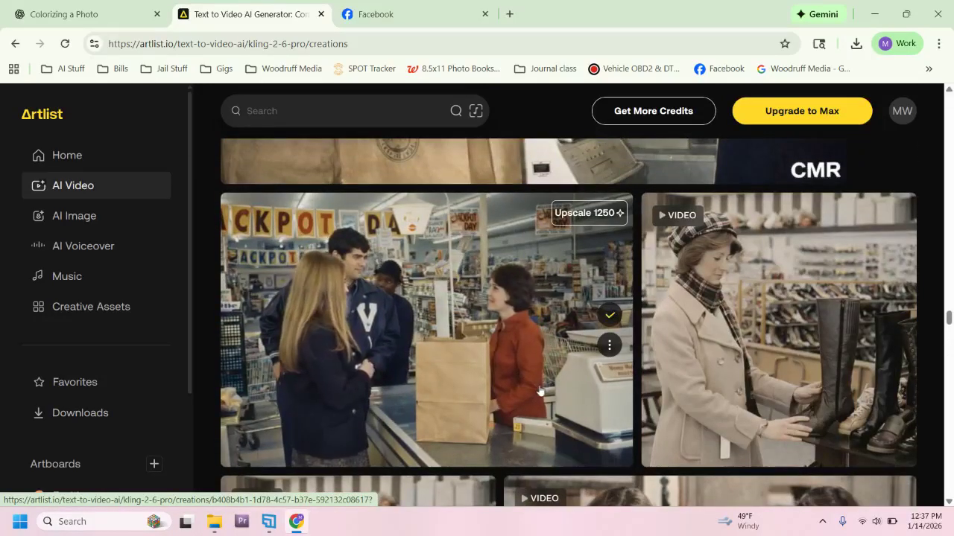
scroll(539, 388, "up", 6)
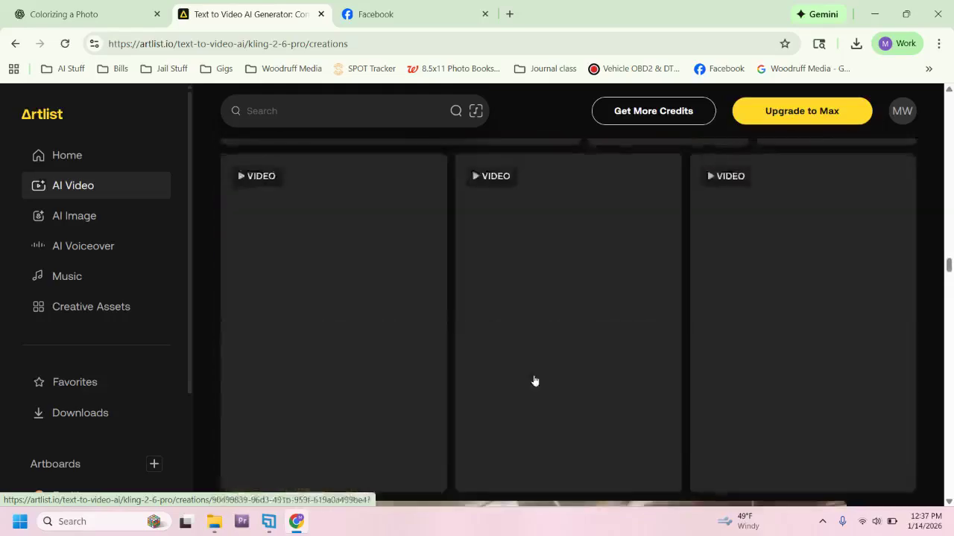
scroll(533, 381, "up", 7)
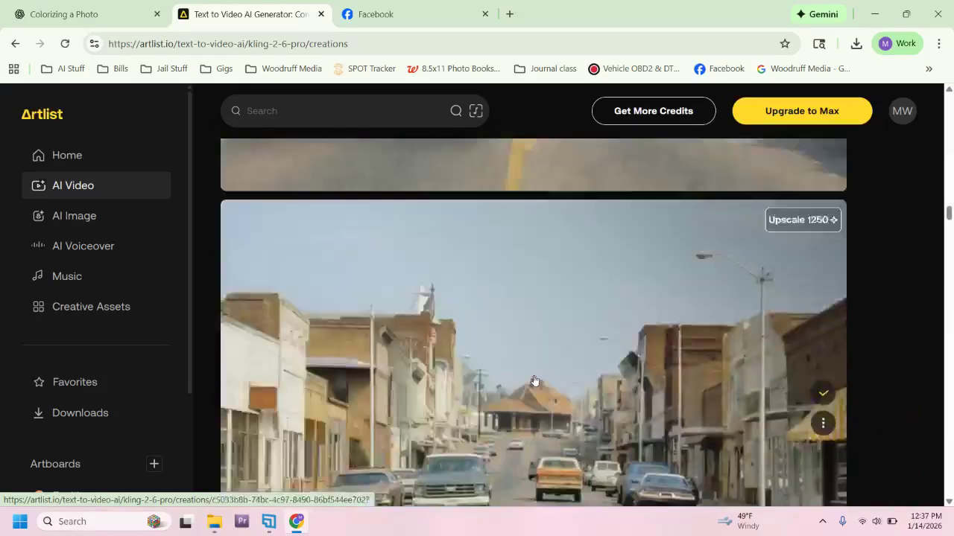
scroll(534, 381, "up", 10)
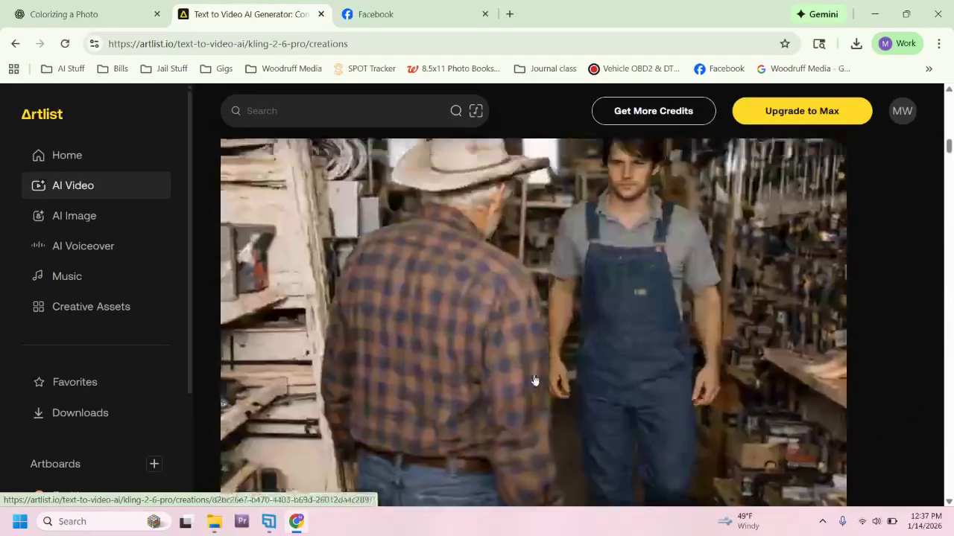
scroll(534, 380, "up", 10)
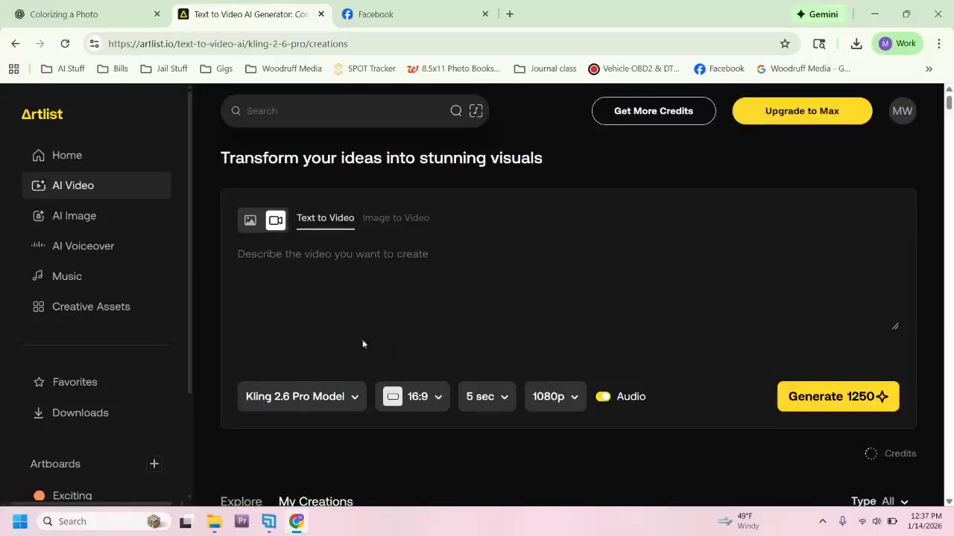
left_click(396, 220)
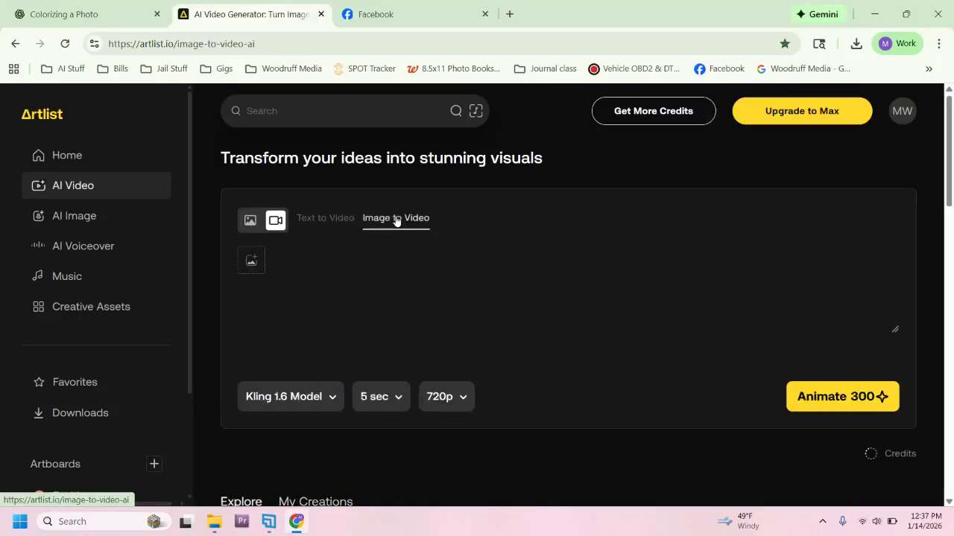
Upload rock band.png from the Downloads folder as the source image and enter the motion prompt "Animate this photo."
left_click(255, 264)
left_click(306, 268)
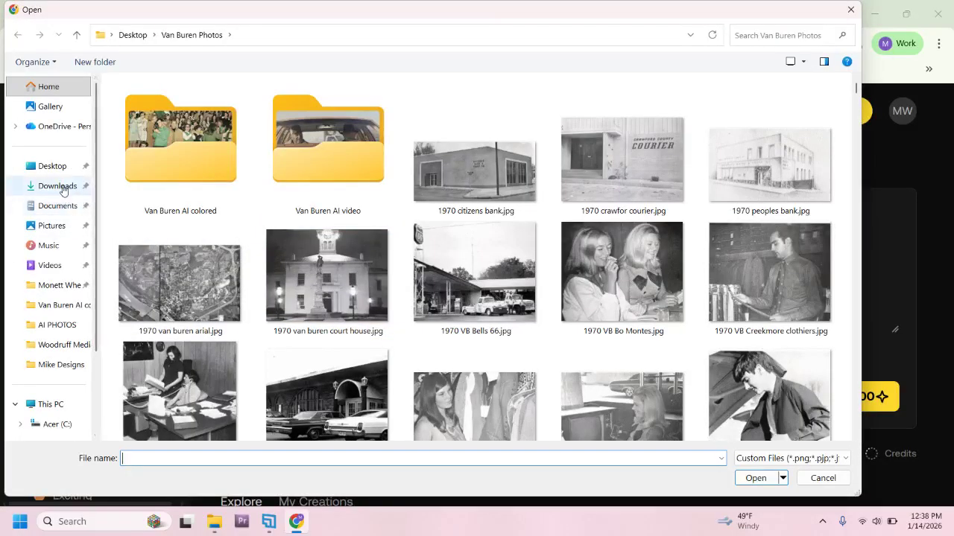
left_click(63, 187)
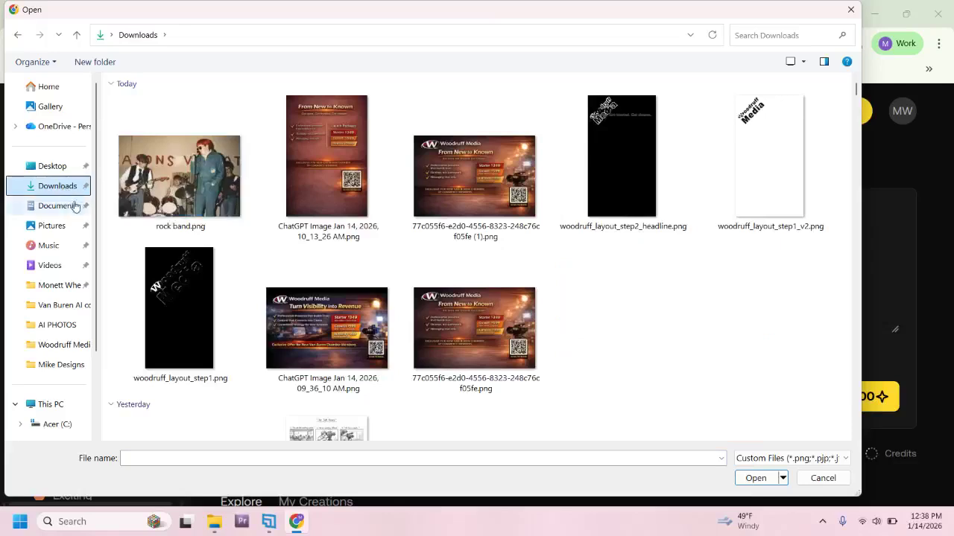
left_click(190, 205)
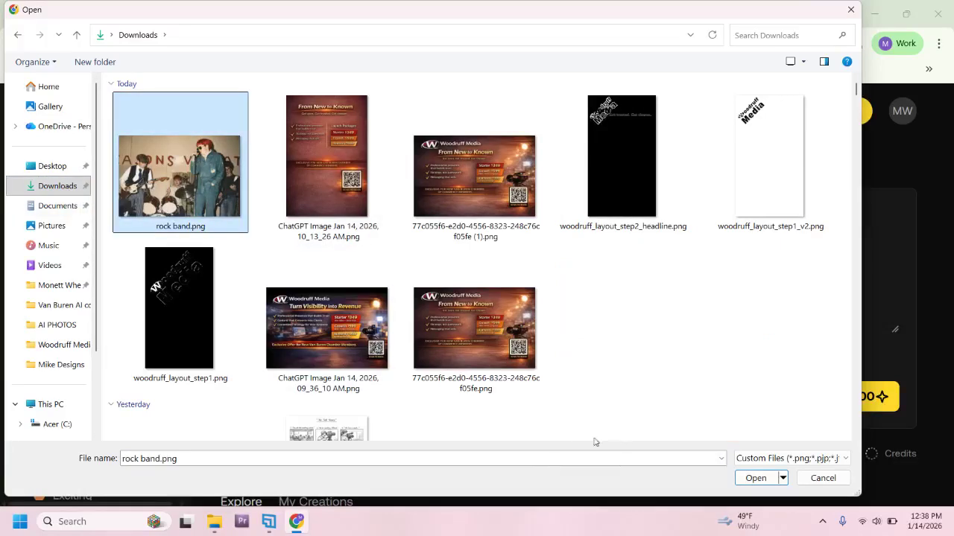
left_click(755, 478)
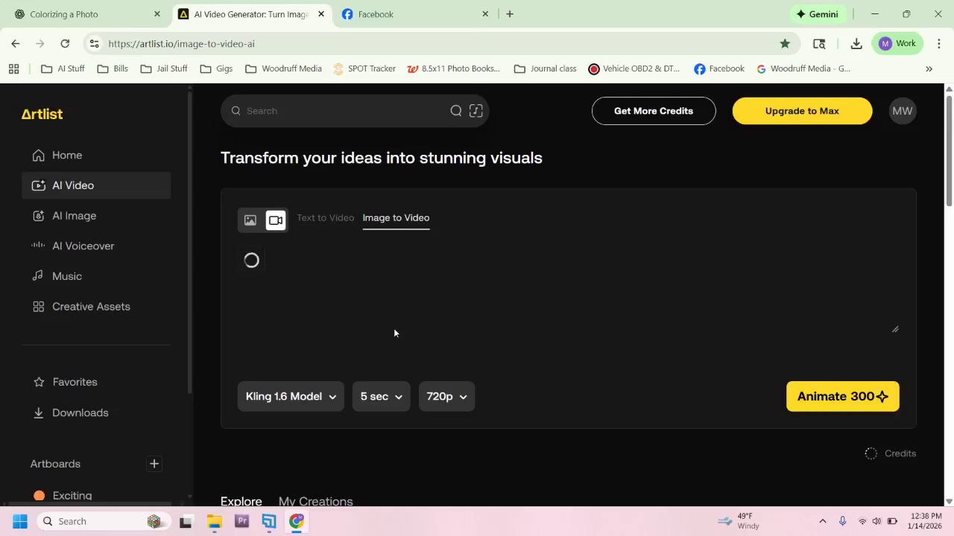
left_click(351, 291)
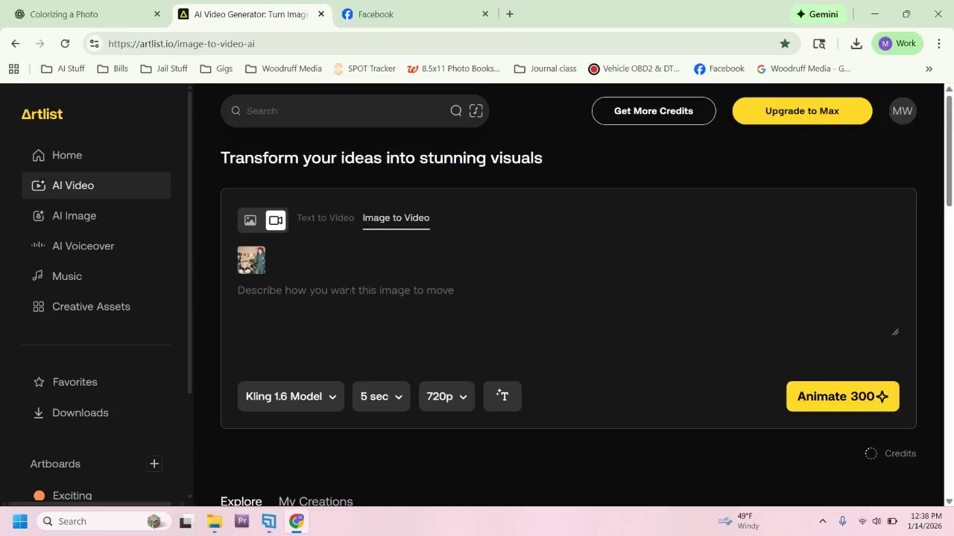
type("Animate this photo.")
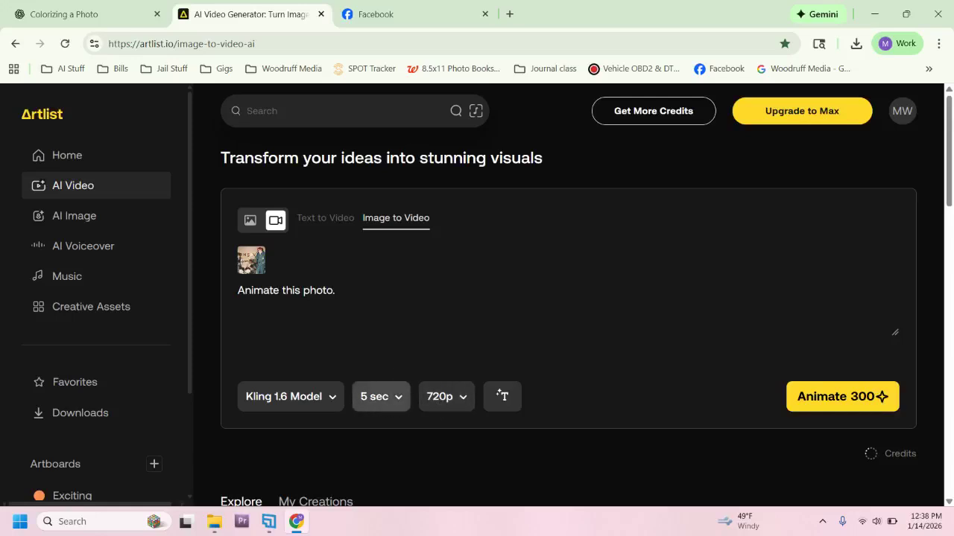
Look through the available video generation models and their descriptions, and close the list with Kling 1.6 still chosen
left_click(330, 397)
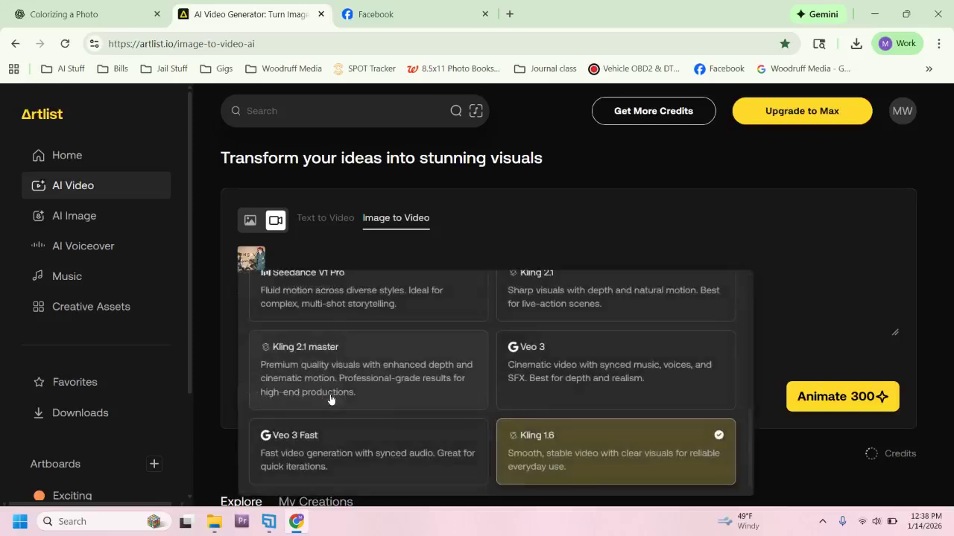
scroll(412, 413, "up", 2)
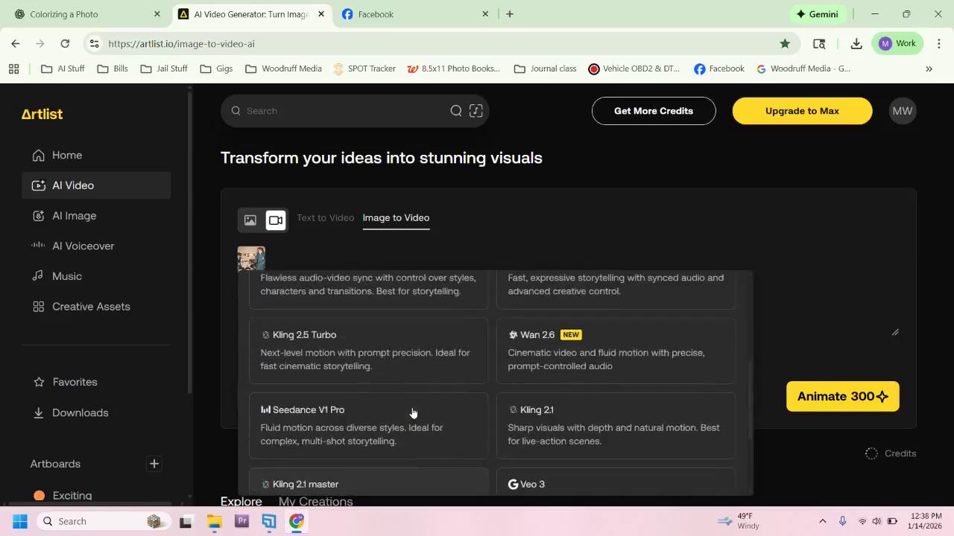
scroll(412, 412, "up", 2)
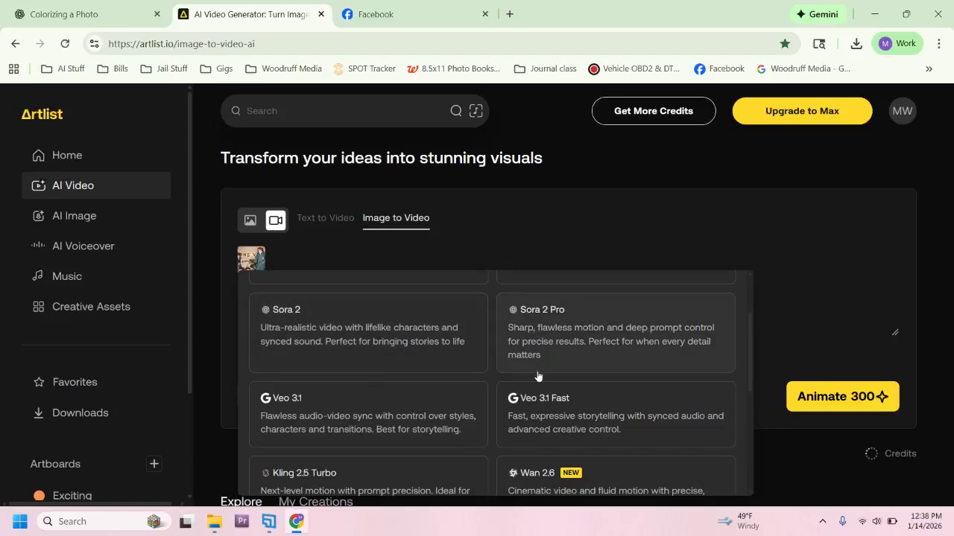
scroll(521, 365, "down", 4)
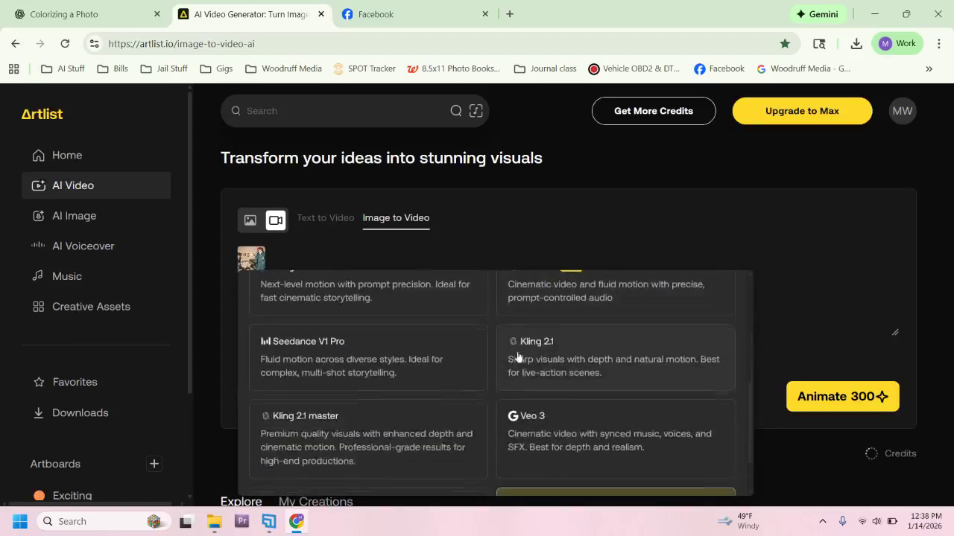
scroll(452, 354, "down", 1)
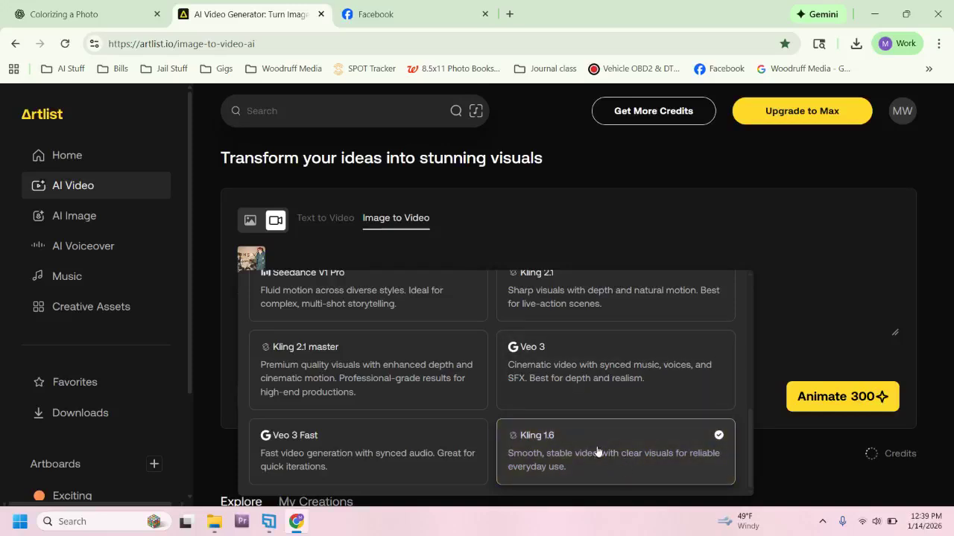
left_click(786, 311)
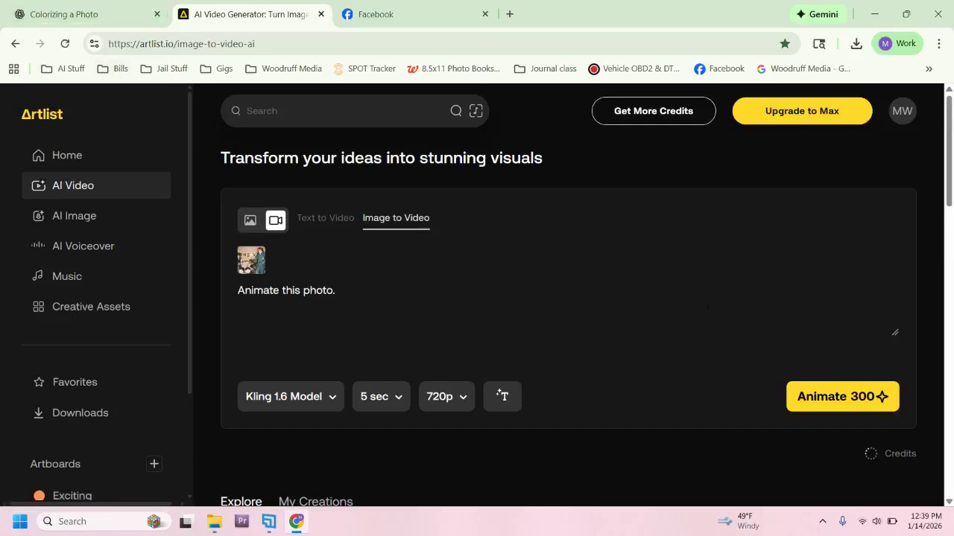
Generate the animated video from the band photo with Kling 1.6, 5 sec and 720p, and view the finished clip
left_click(825, 404)
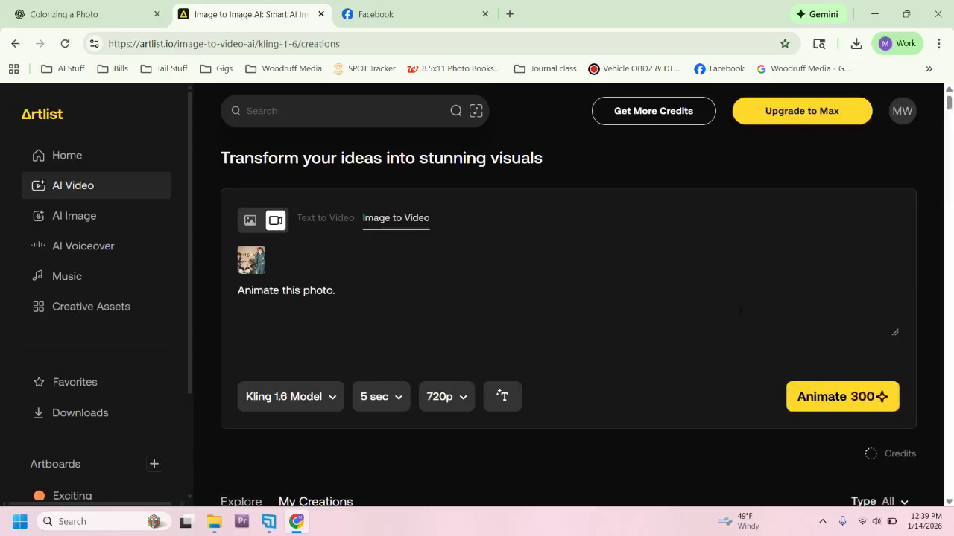
scroll(740, 311, "down", 5)
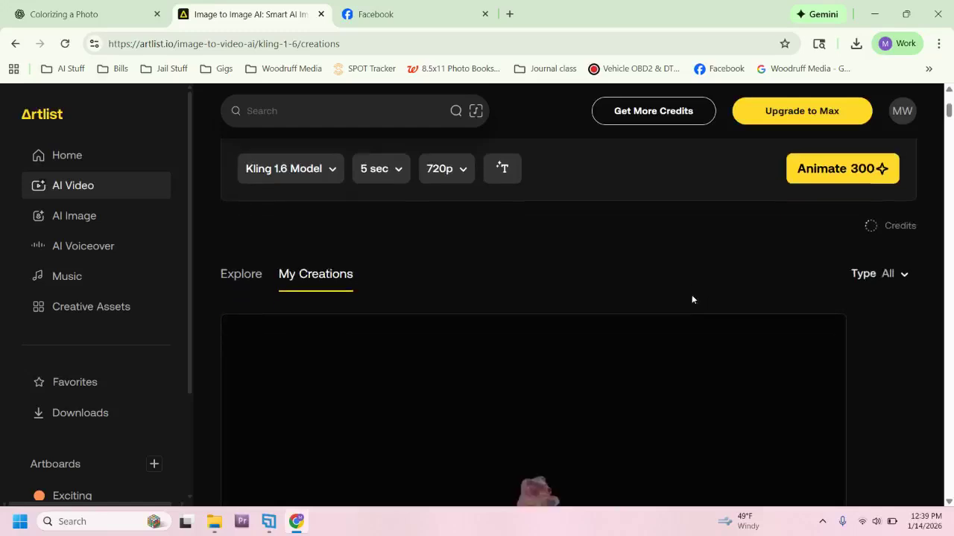
scroll(690, 299, "down", 1)
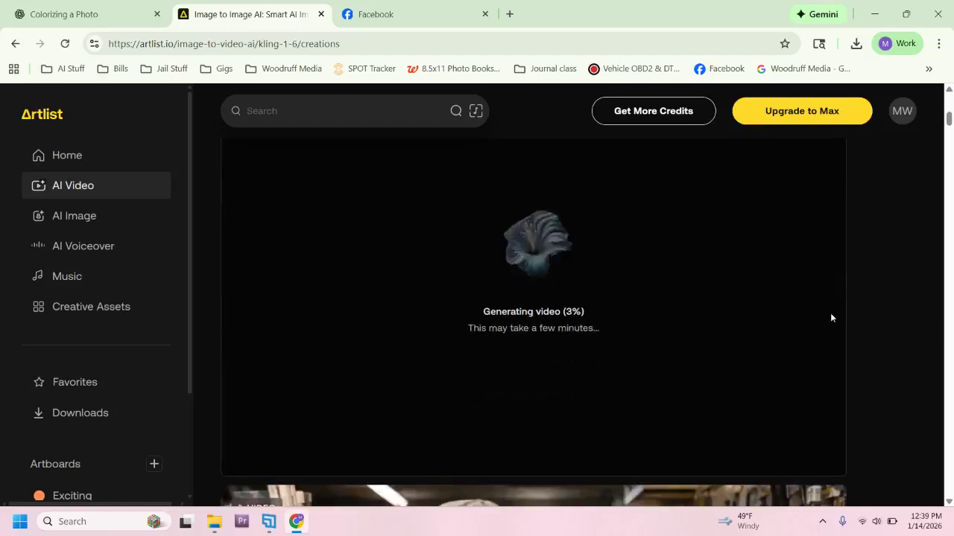
scroll(840, 320, "up", 1)
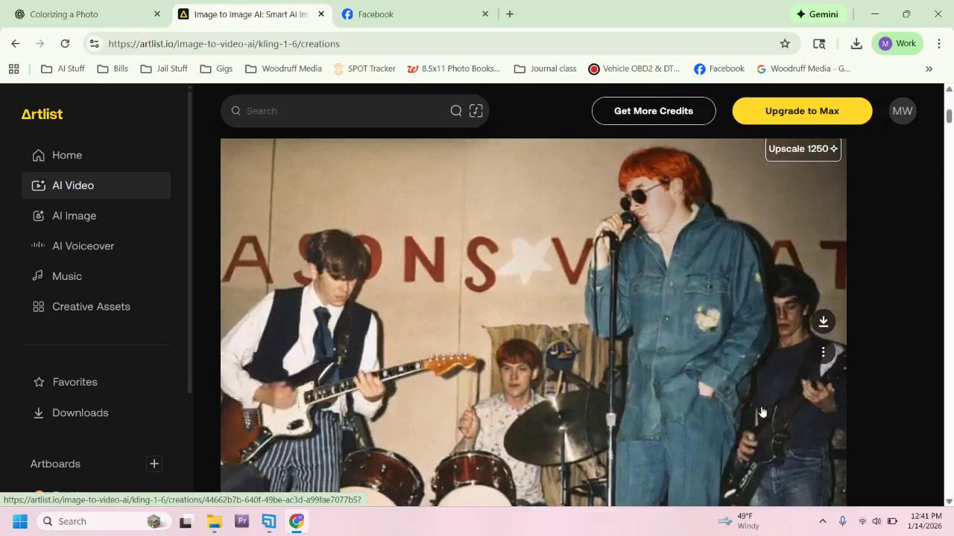
scroll(505, 388, "down", 1)
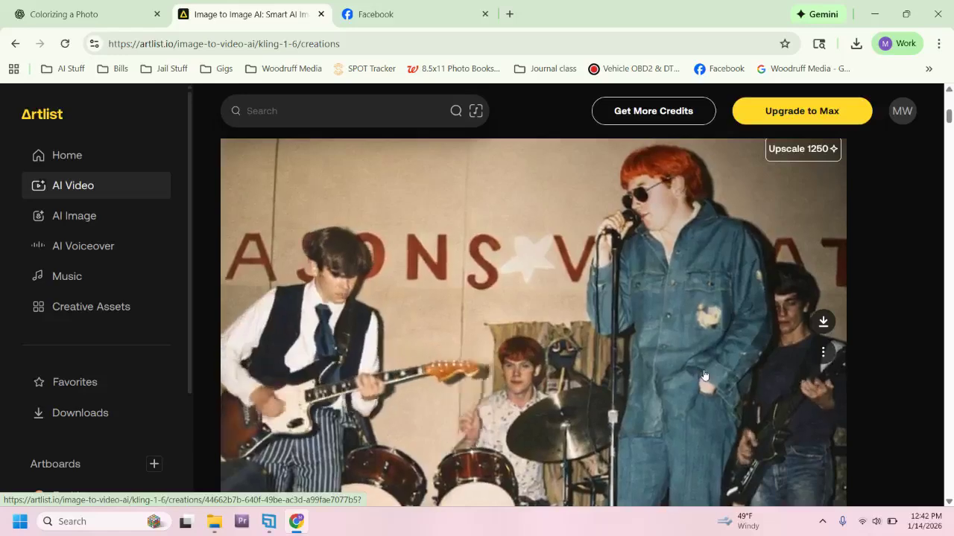
Return to the motion prompt and append "From left to right. mas playing guitar," after "Animate this photo."
scroll(670, 368, "up", 5)
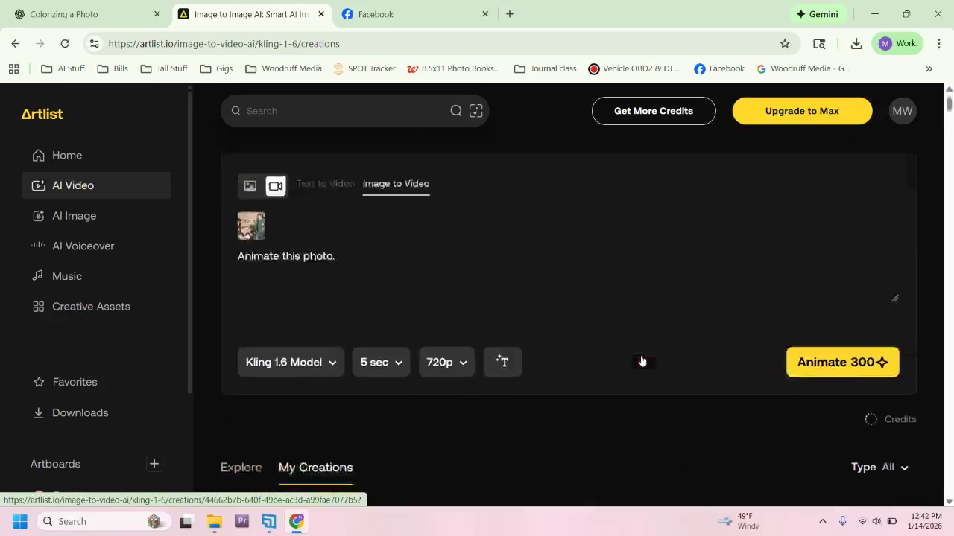
scroll(641, 362, "up", 1)
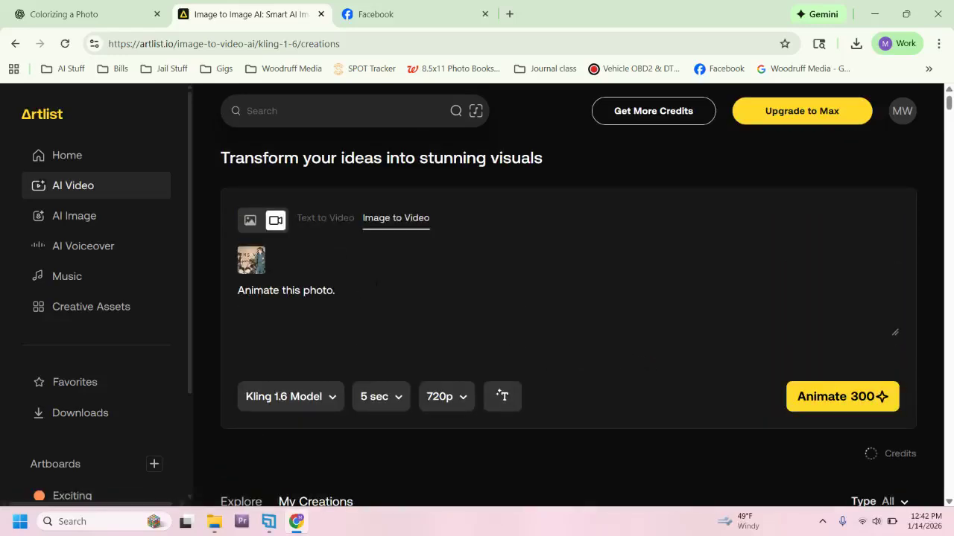
left_click(377, 284)
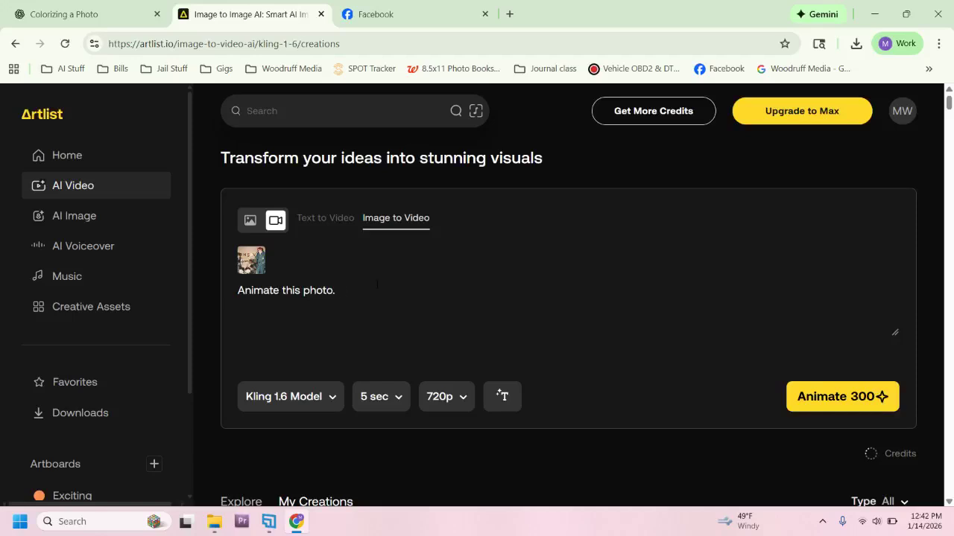
type("From left ")
type("to right")
type(".Man")
key("BackSpace")
key("BackSpace")
key("BackSpace")
type("mas pla")
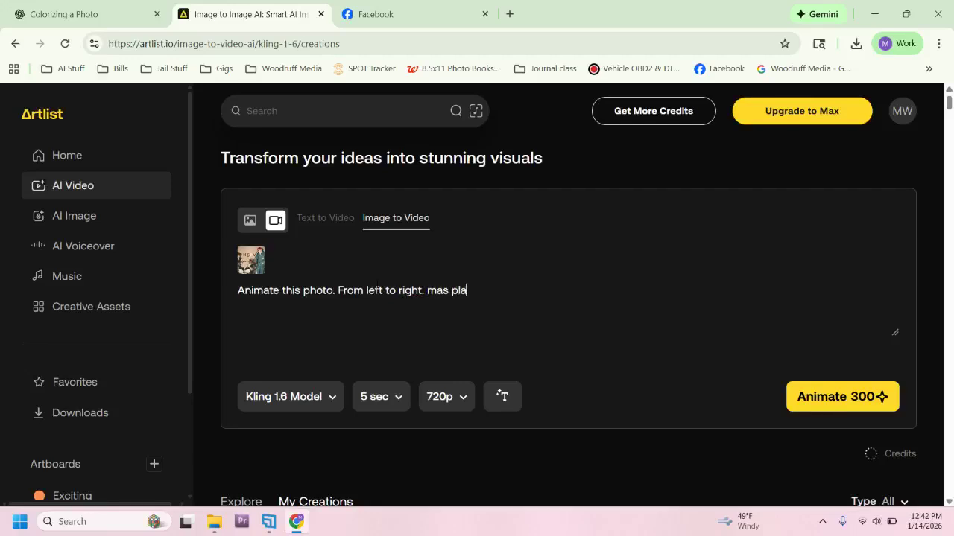
type("ying guitar, d")
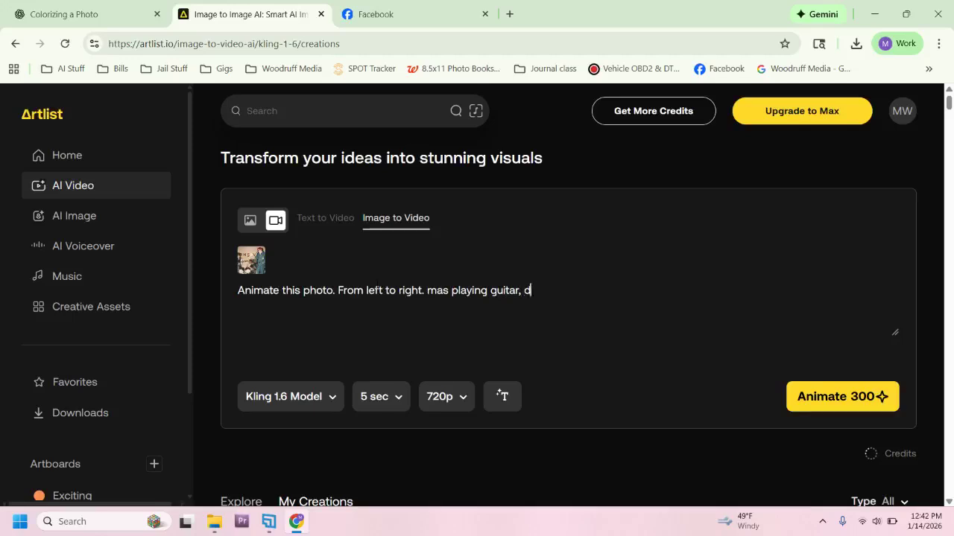
Continue the motion prompt with the drummer's action: "drum in the backs is using the cymbals and snare drum."
type("rum in the backs is")
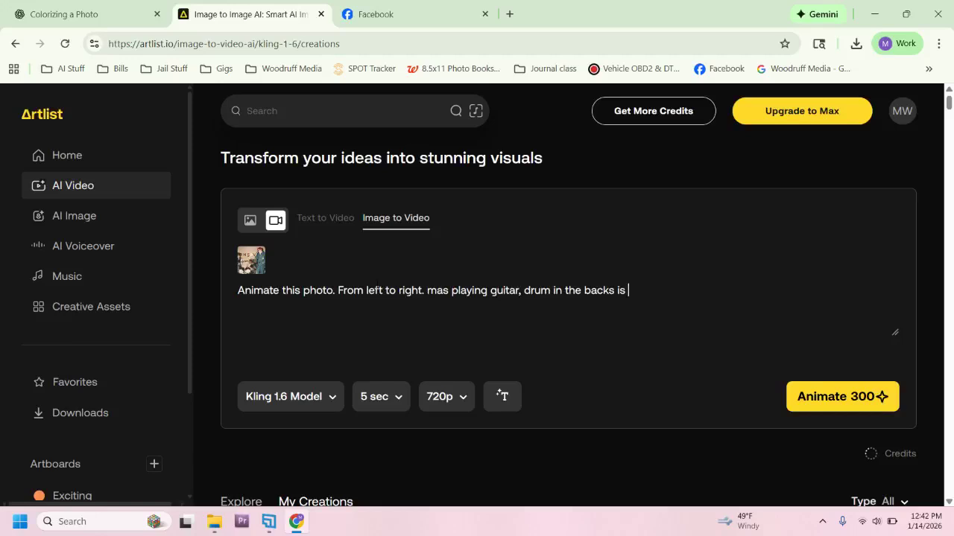
type("using the cymbals")
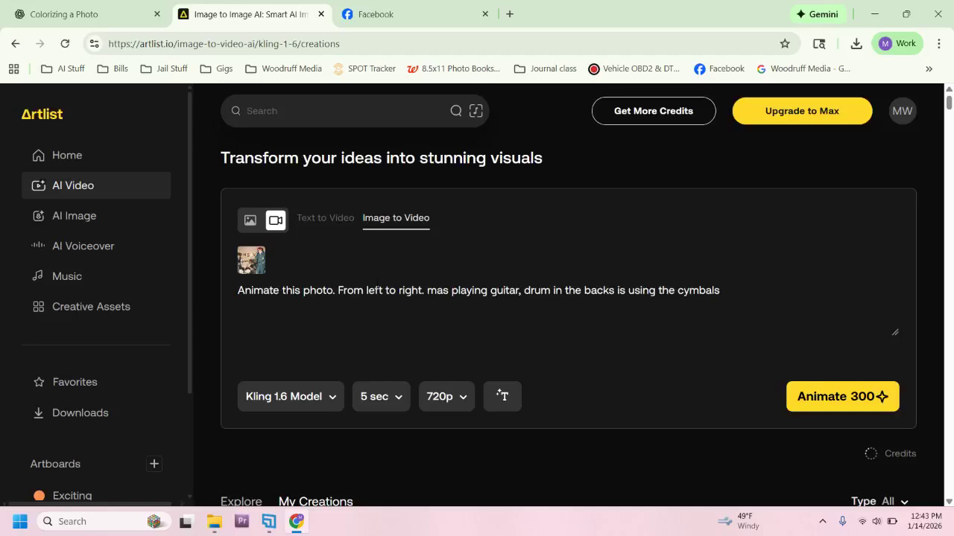
type(" and ")
type("drum")
key("BackSpace")
key("BackSpace")
key("BackSpace")
key("BackSpace")
type("snare drum. Man")
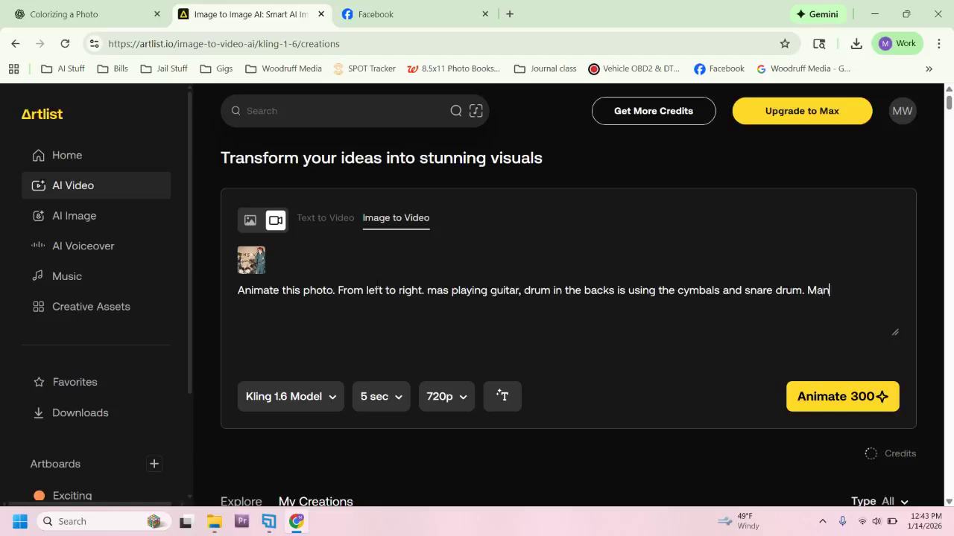
Describe the singer in the motion prompt: "Man in sunglasses is singing "Swett Caroline good times have never been so good"."
type(" in sunglasses is ")
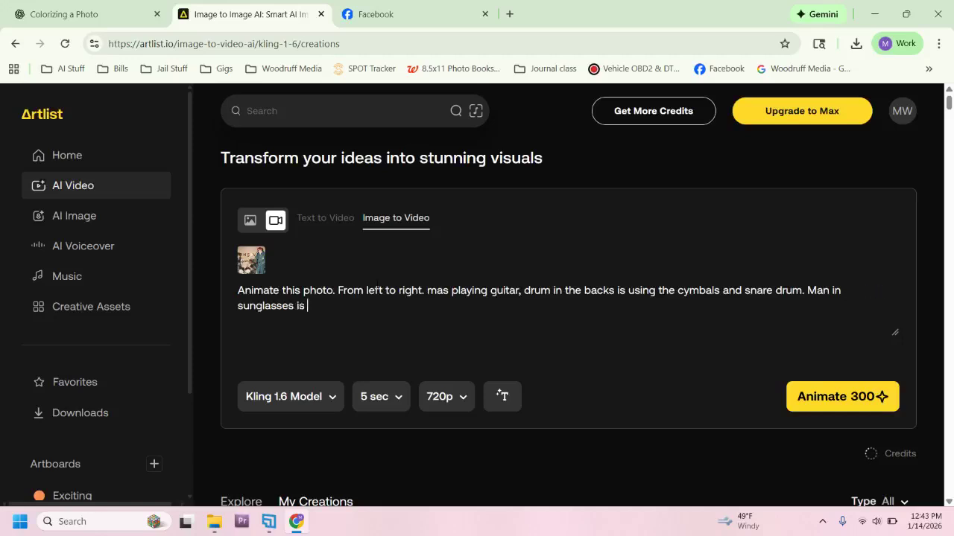
type("singing")
type("\"S")
key("BackSpace")
type("Swett Ca")
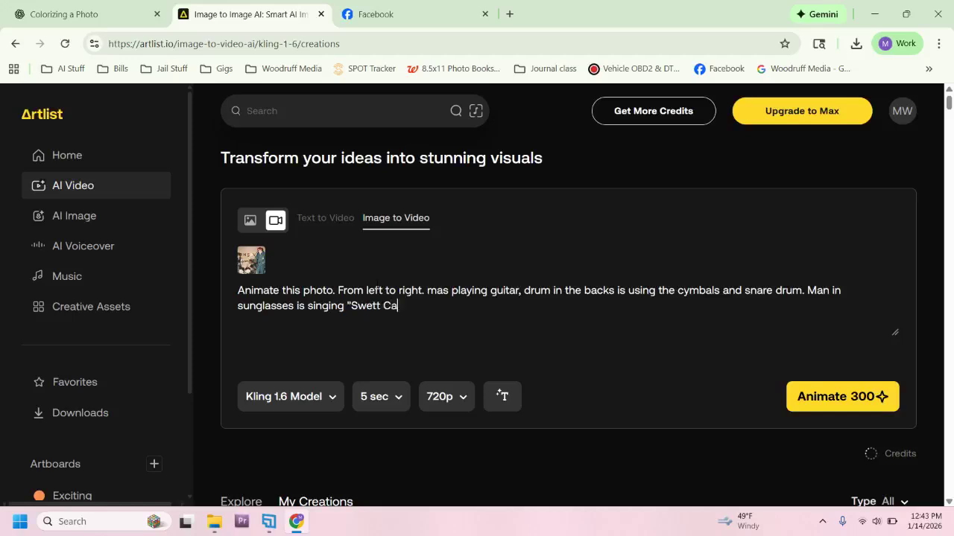
type("riline")
key("BackSpace")
key("BackSpace")
key("BackSpace")
key("BackSpace")
key("BackSpace")
type("oline good times ")
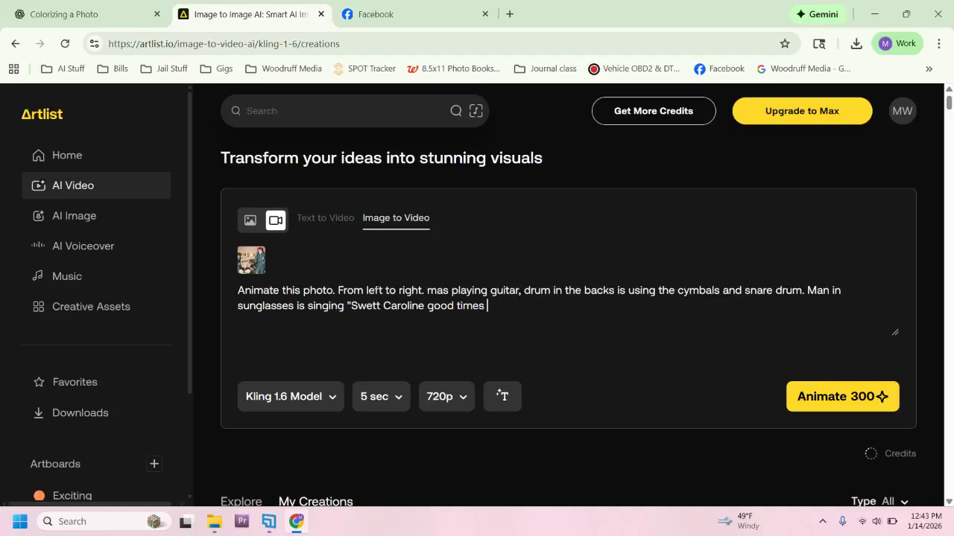
type("have never been so g")
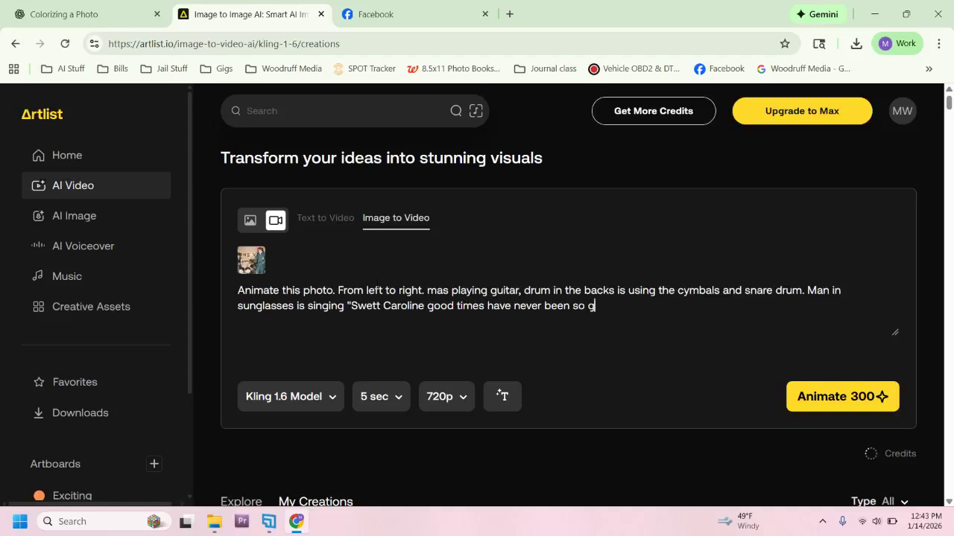
Finish the motion prompt with "Guitarist behind singer is playing." and correct the misspelled word to "Guitarist"
type("ood\". Guirtaist b")
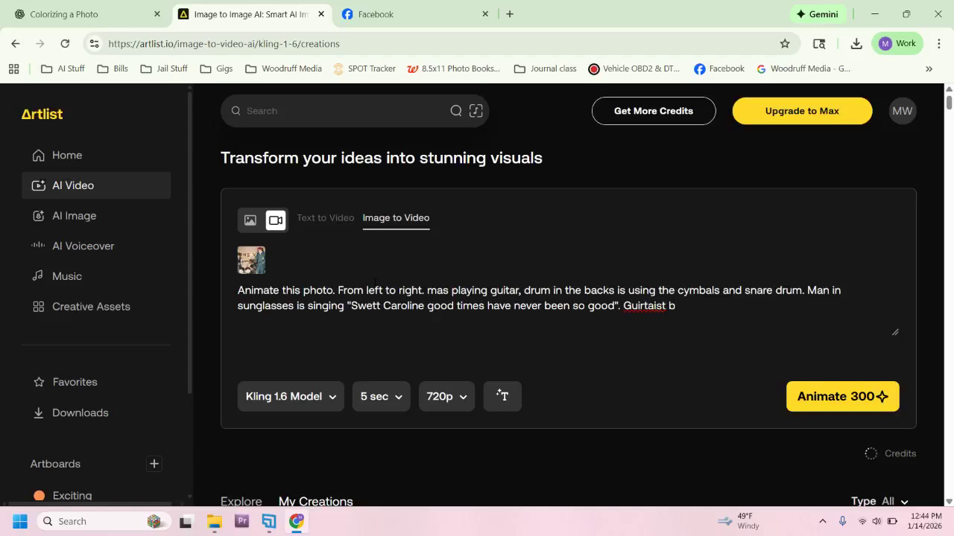
type("ehind singer is p")
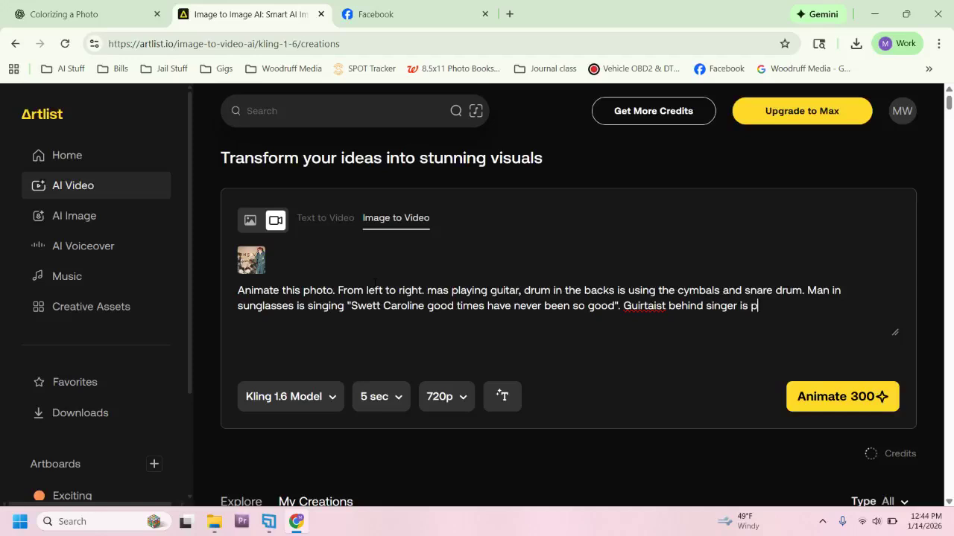
type("laying.")
right_click(650, 306)
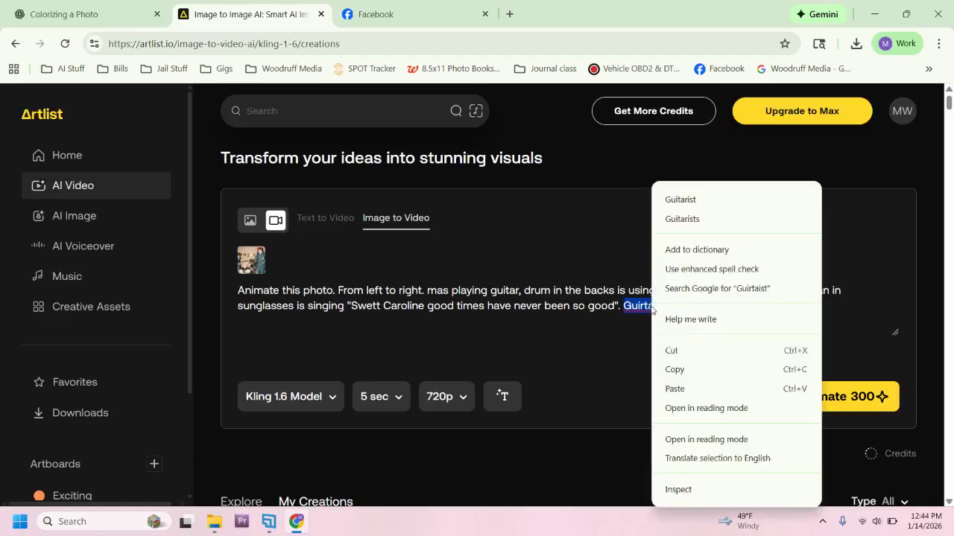
left_click(711, 202)
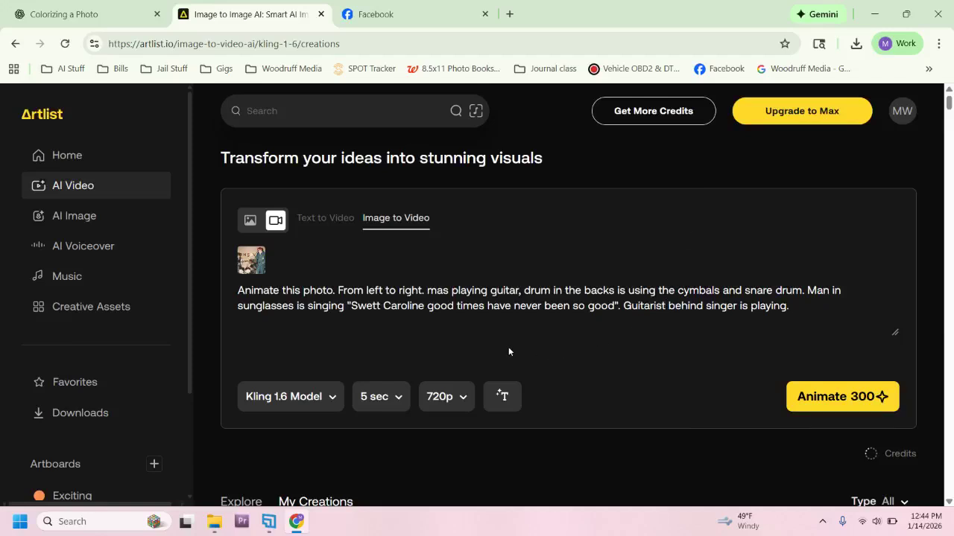
Generate a second video of the band photo with the detailed motion prompt and review the musicians' movements in the new clip
left_click(830, 400)
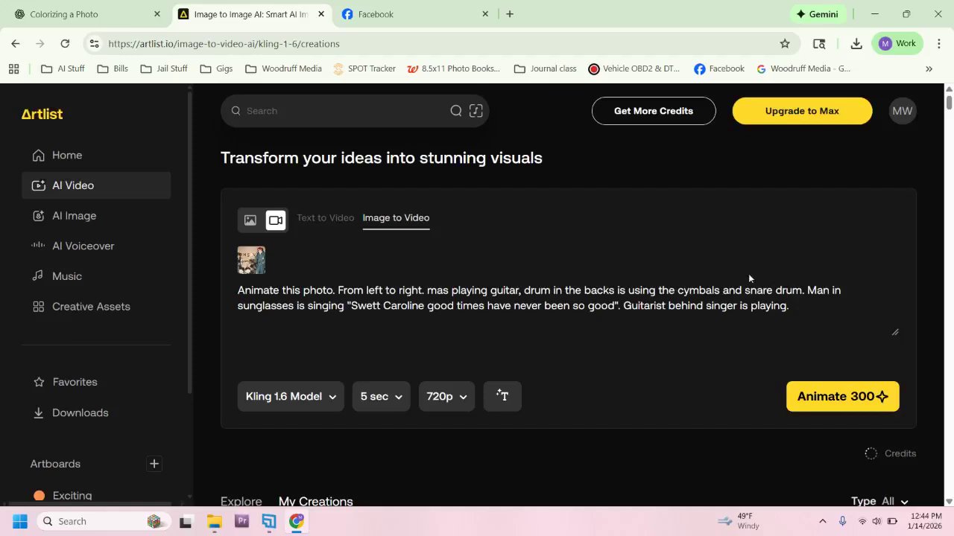
scroll(745, 277, "down", 6)
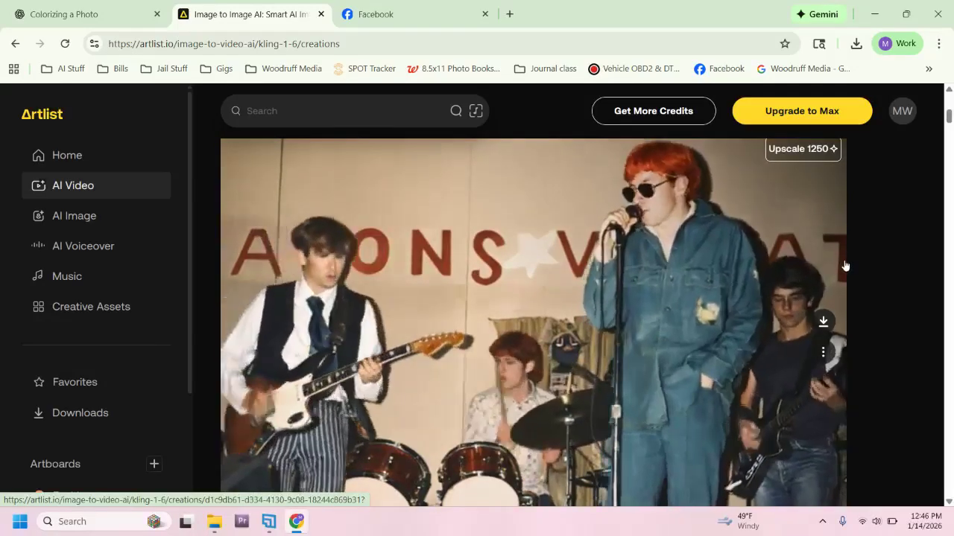
scroll(845, 266, "down", 1)
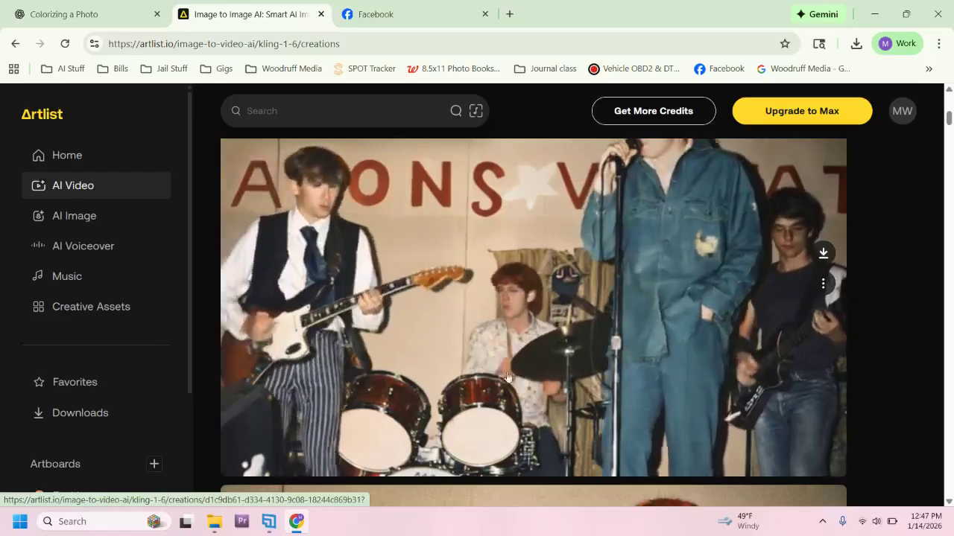
scroll(680, 331, "up", 1)
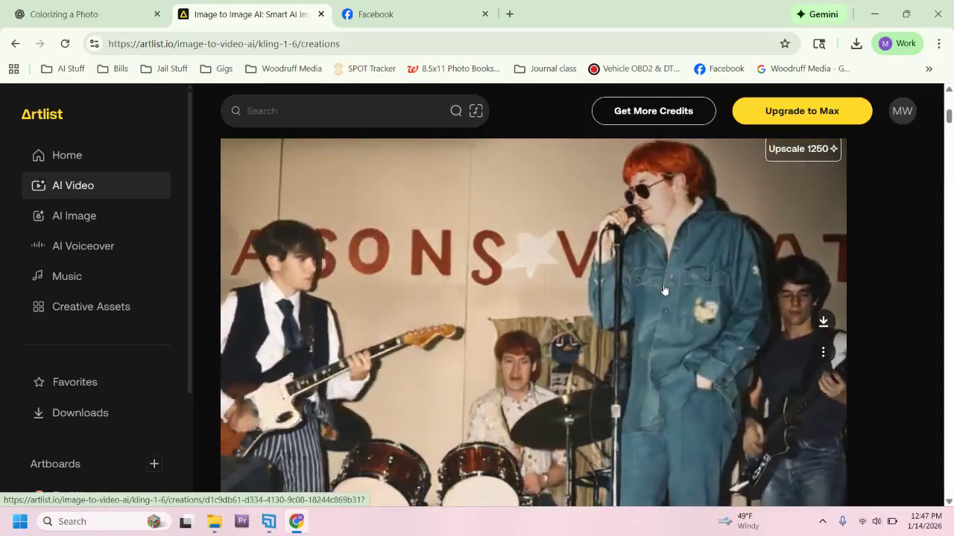
scroll(664, 292, "down", 1)
scroll(664, 291, "up", 1)
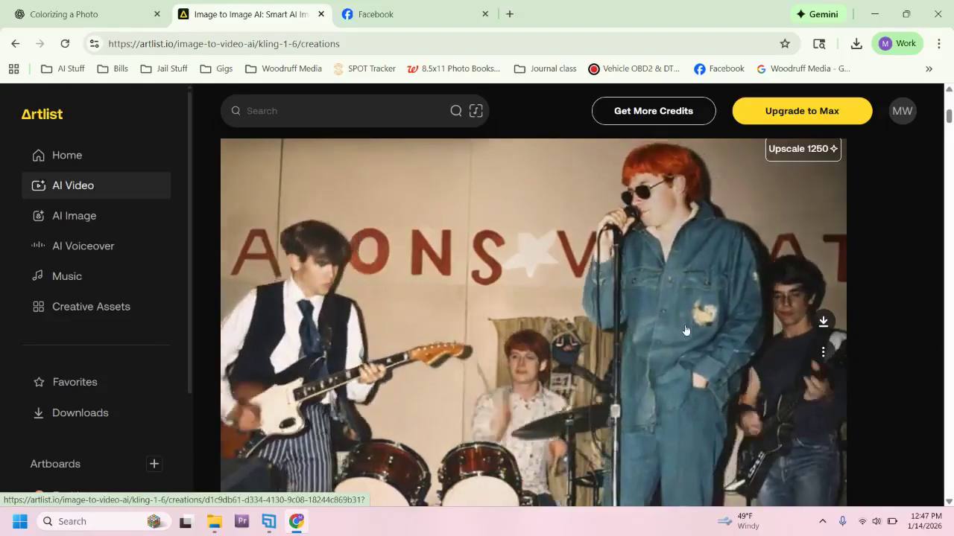
Switch to the live-streaming program and load the "lower third" scene into the preview
left_click(273, 524)
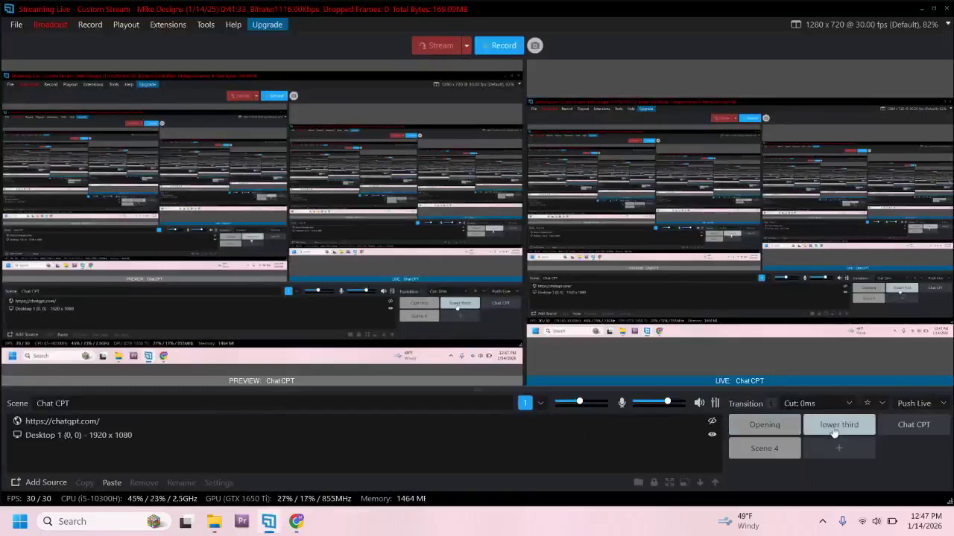
left_click(833, 430)
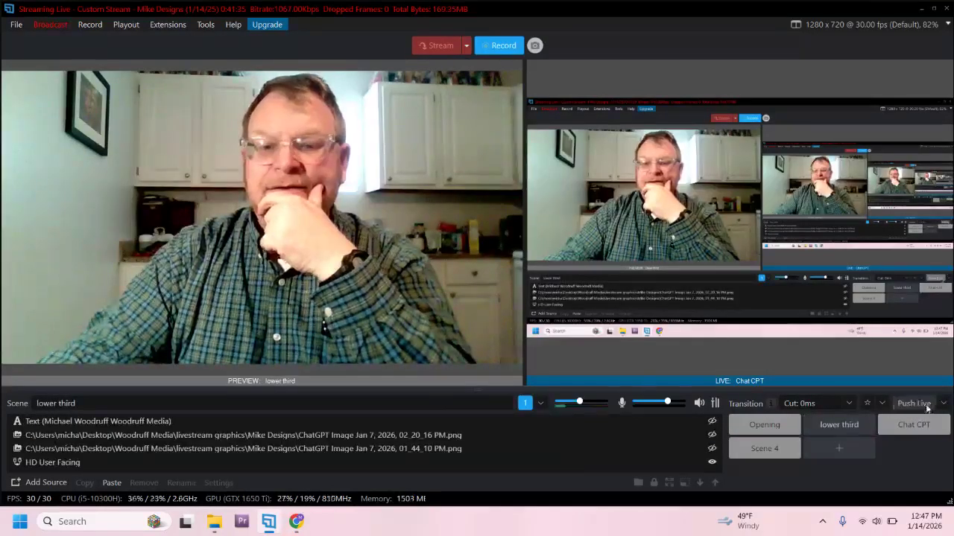